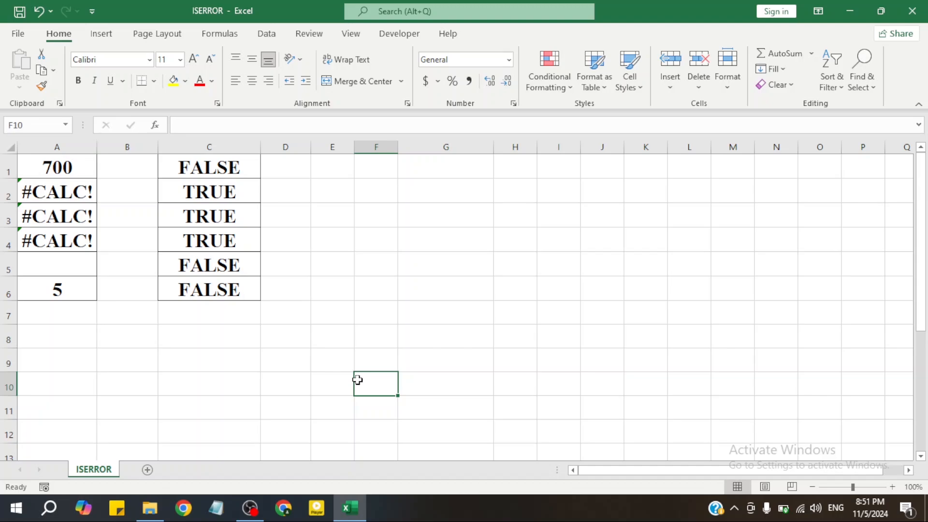
Enter the text "IS ERROR?" in cell G6
left_click(416, 294)
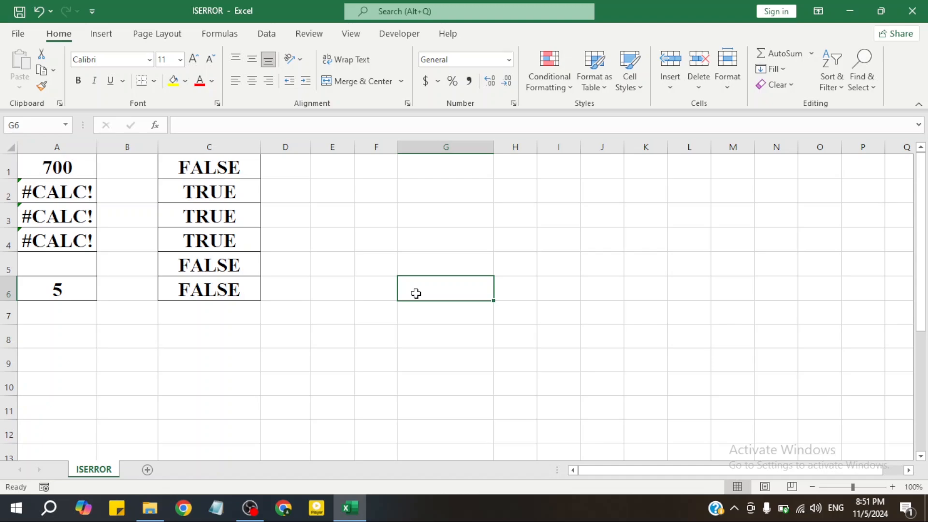
type("is")
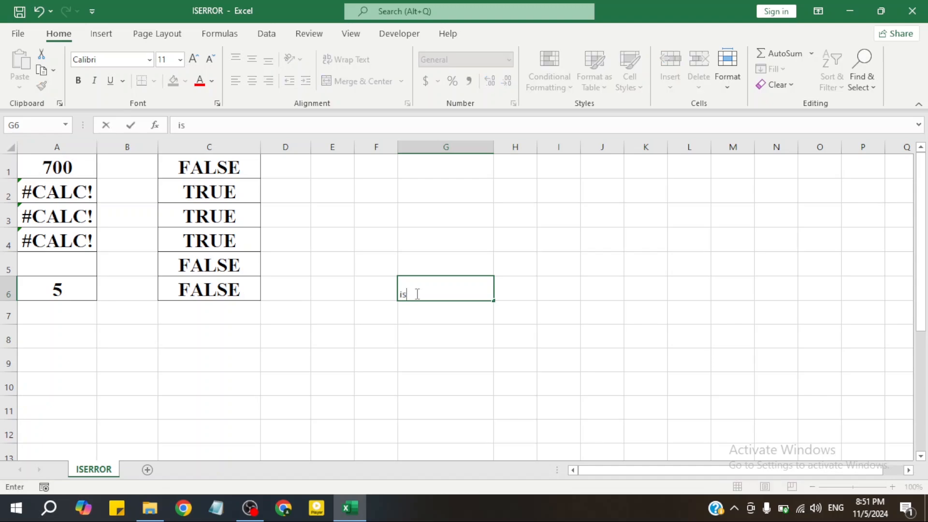
key("BackSpace")
key("BackSpace")
type("IS ERROR?")
left_click(422, 322)
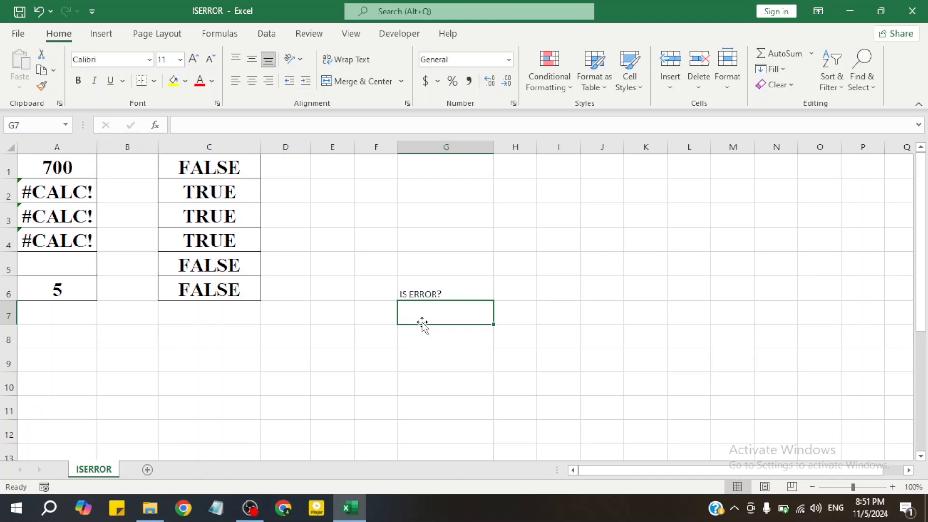
Change the text in cell G6 to "IS IT ERROR?"
left_click(456, 282)
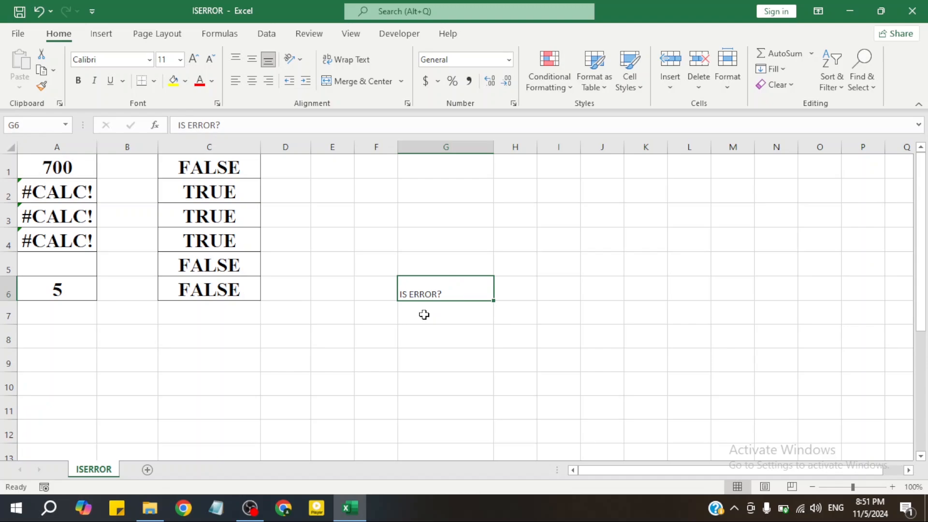
double_click(406, 295)
type("IT")
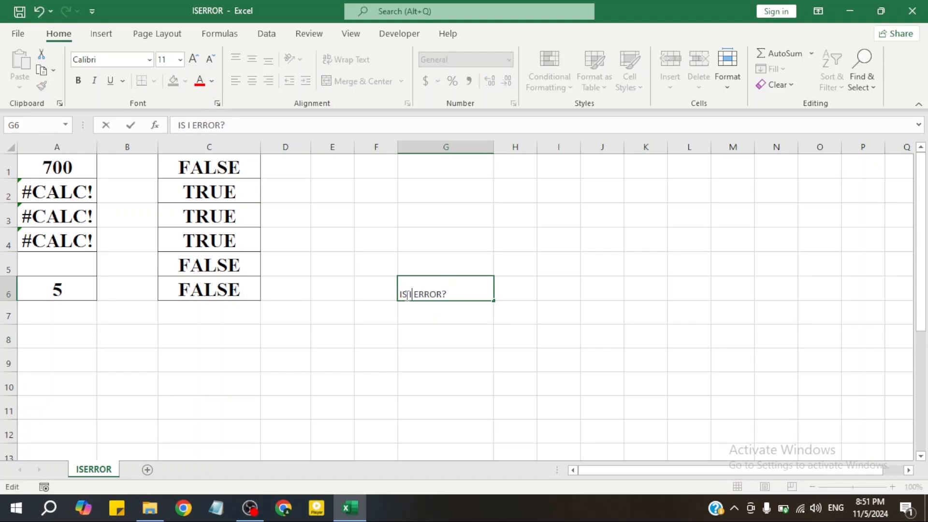
key("Return")
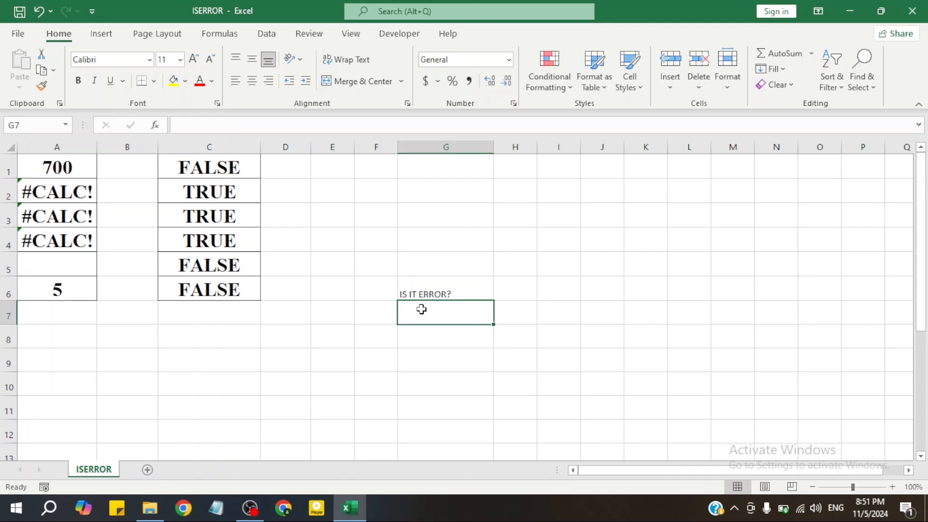
left_click(476, 292)
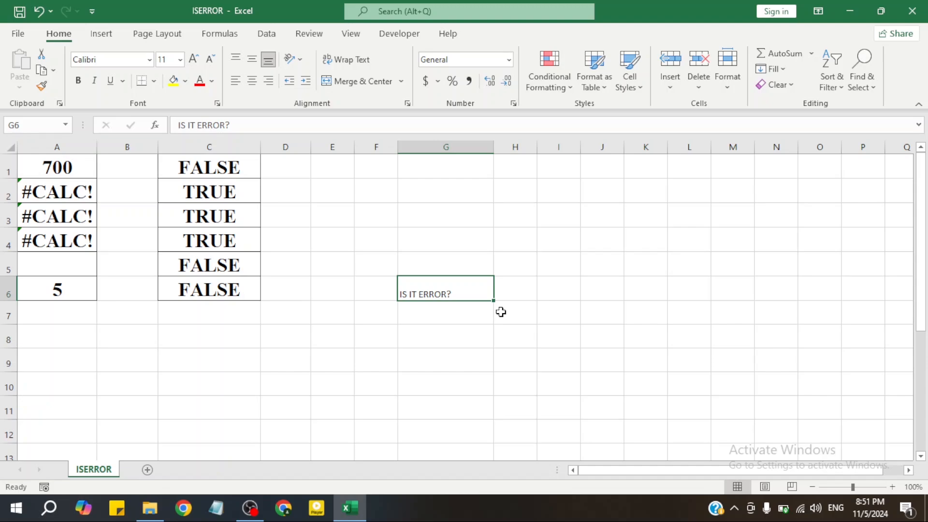
left_click(452, 316)
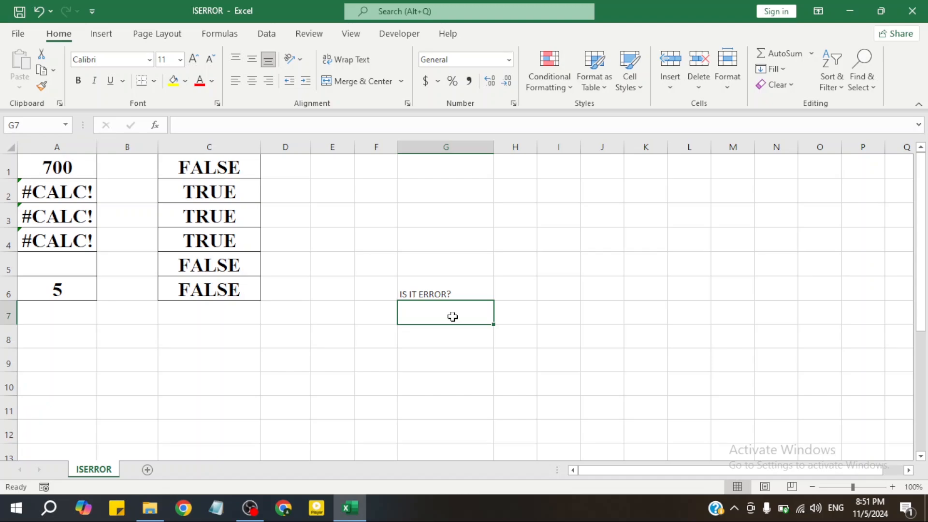
left_click(441, 289)
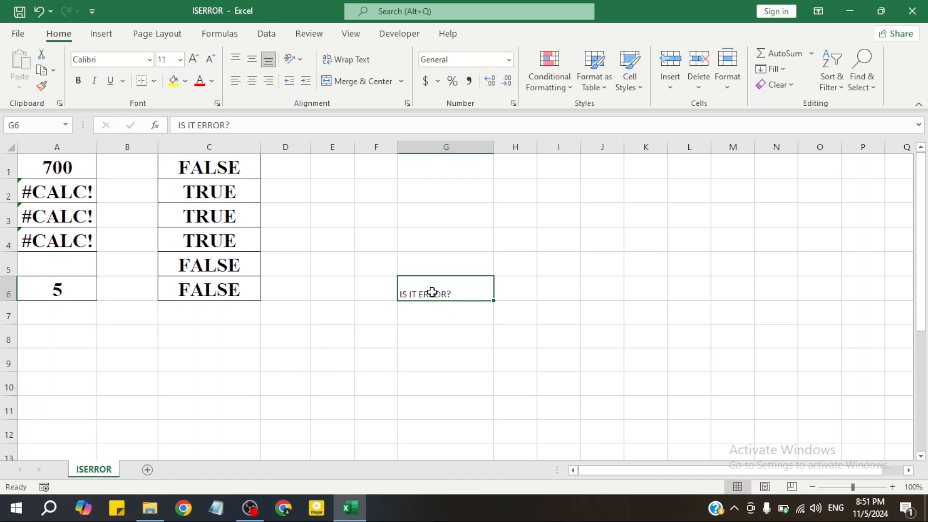
Enter the function name "ISERROR" in cell G7, directly below the question
left_click(450, 310)
type("IS")
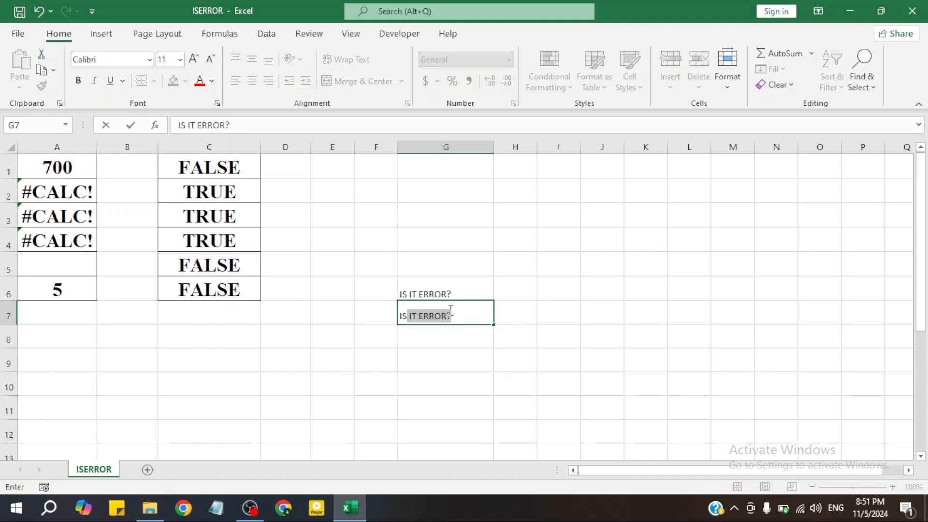
type("ERR")
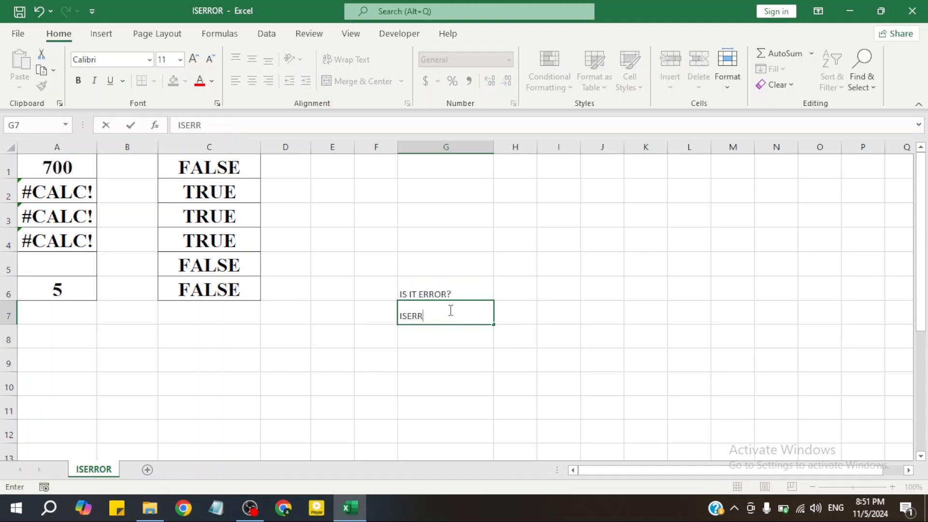
type("OR")
key("Return")
Compare the question in cell G6 with the function name in G7
left_click(452, 314)
left_click(436, 289)
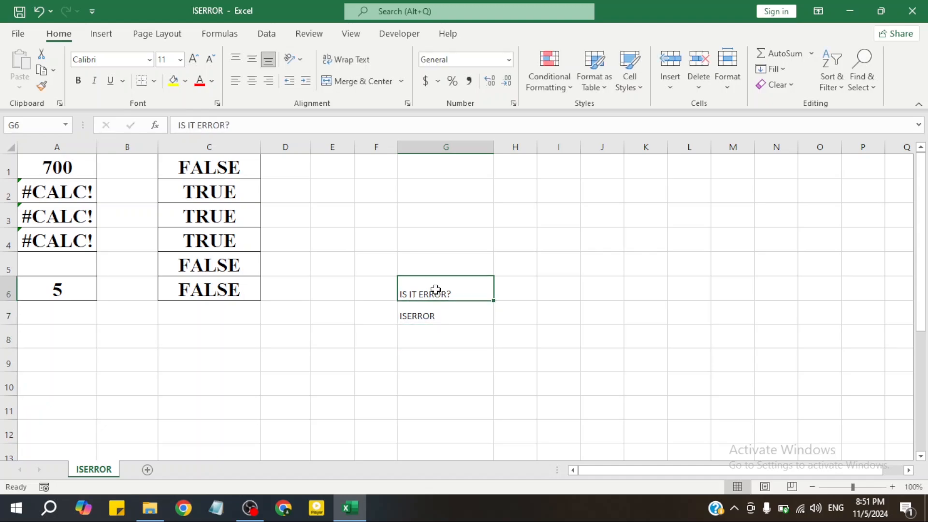
left_click_drag(436, 289, 429, 317)
left_click(415, 358)
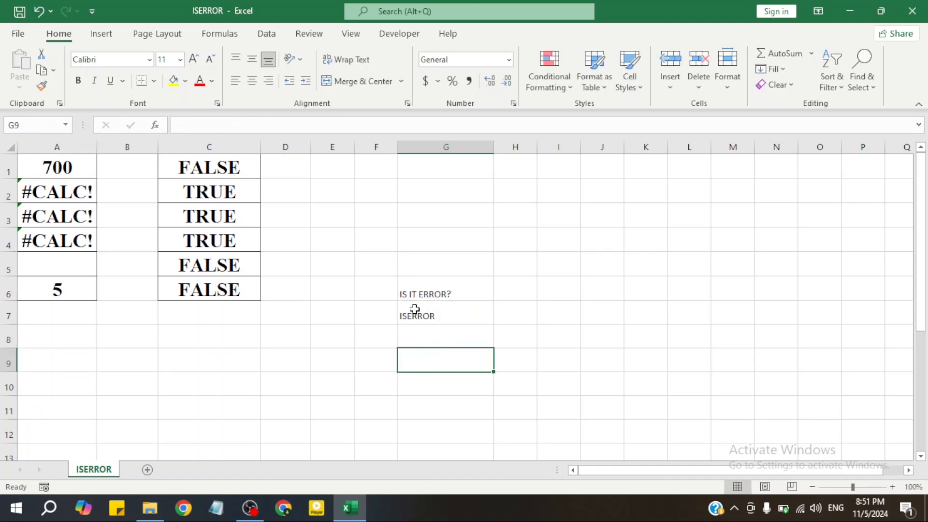
left_click_drag(425, 287, 424, 317)
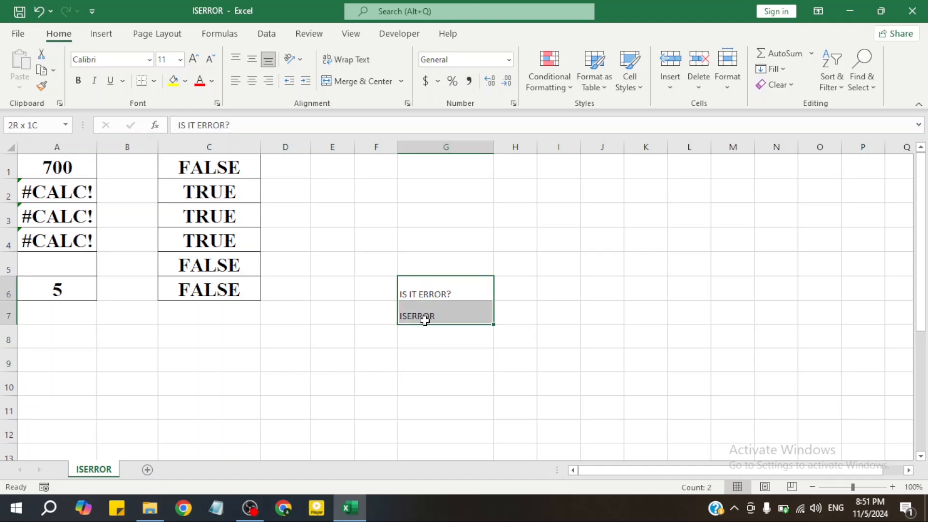
left_click(446, 361)
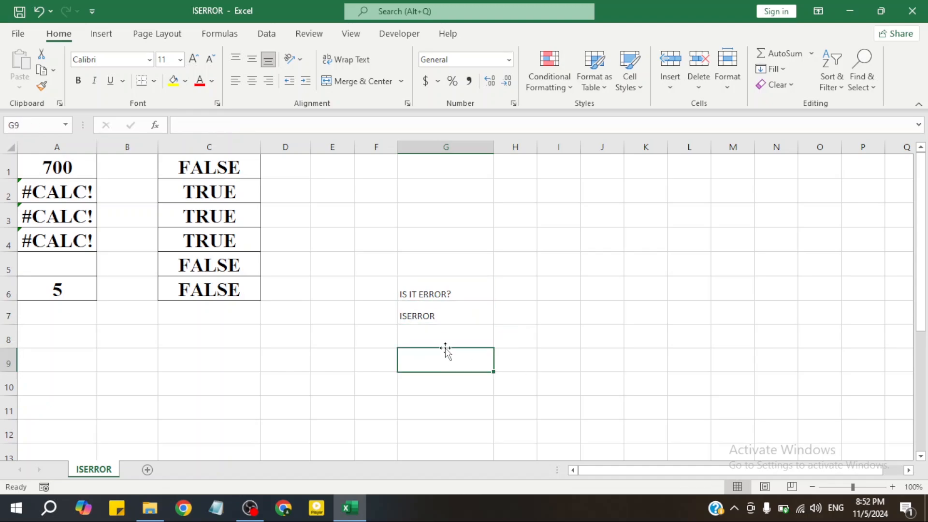
left_click_drag(445, 290, 445, 312)
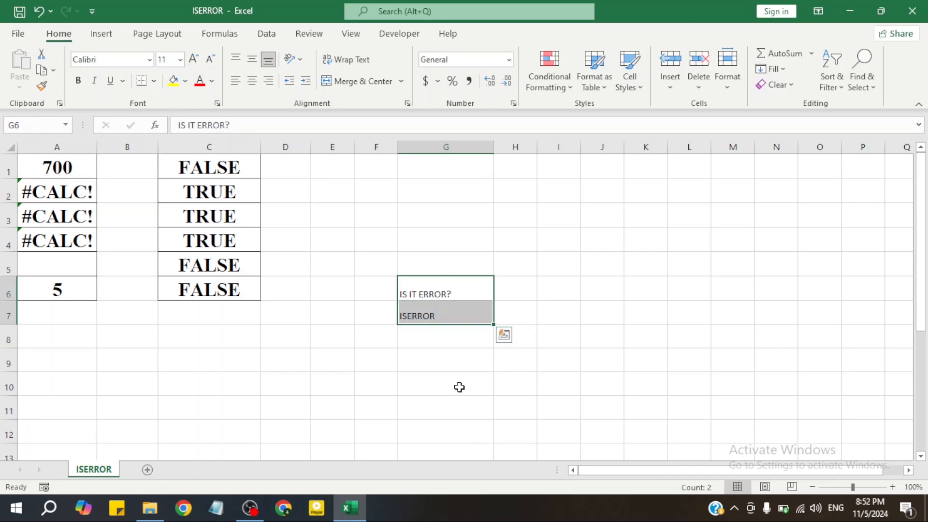
left_click(453, 341)
left_click_drag(448, 295, 454, 341)
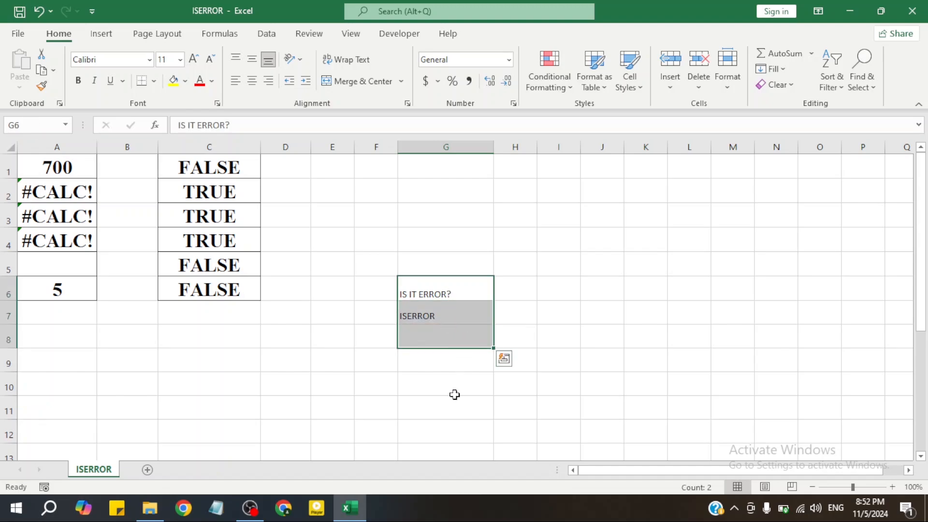
left_click(455, 392)
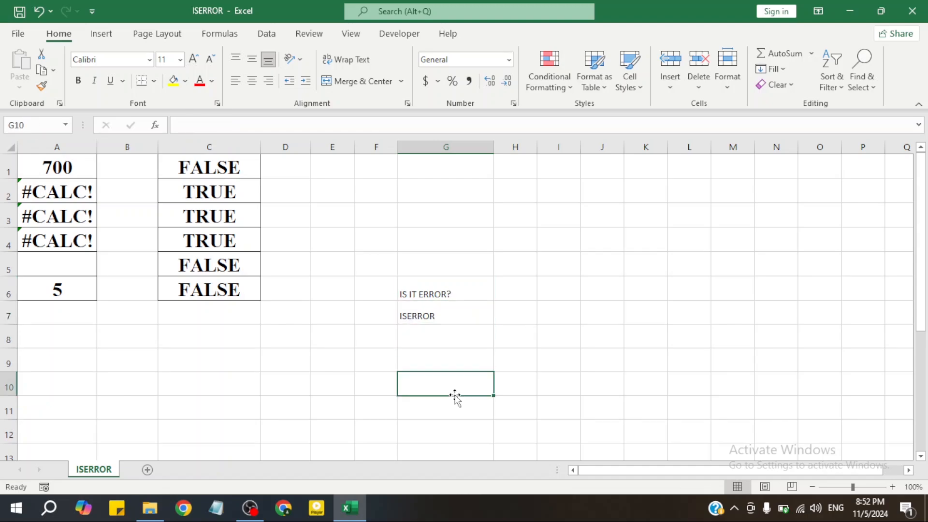
Clear the two notes from cells G6:G7
left_click_drag(452, 290, 448, 314)
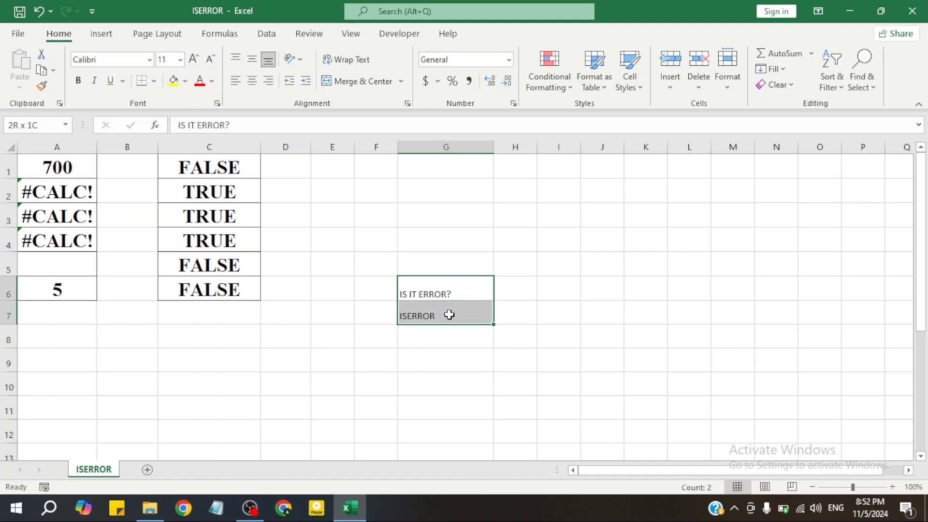
key("Delete")
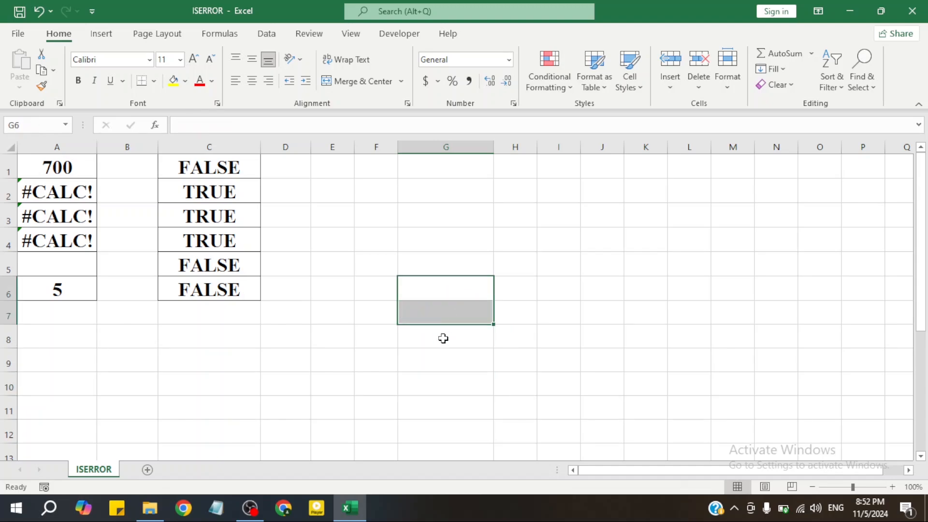
left_click(450, 364)
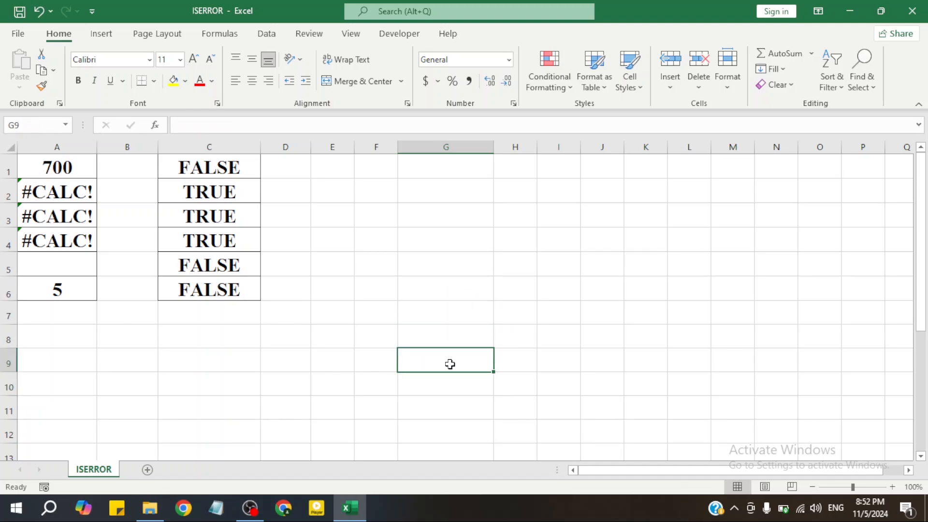
Clear the existing ISERROR formulas from cells C1:C6
left_click(393, 261)
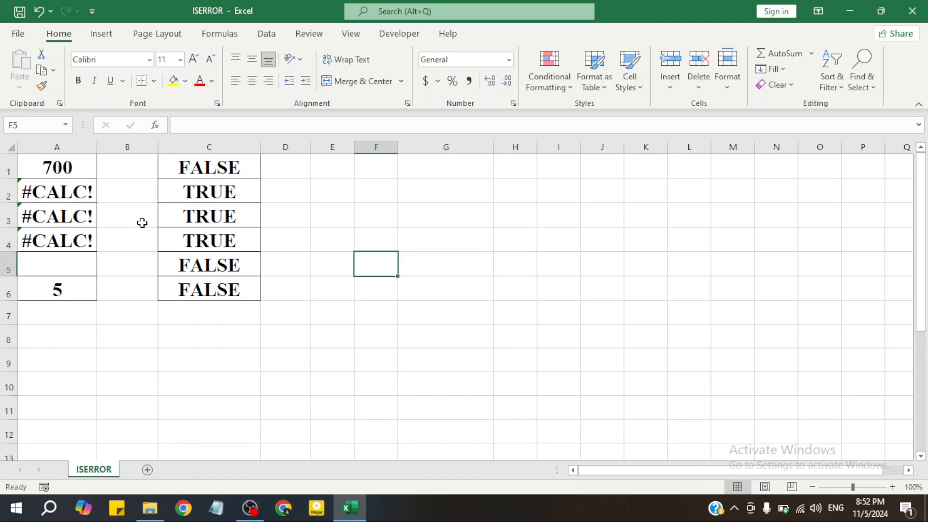
left_click_drag(186, 167, 187, 285)
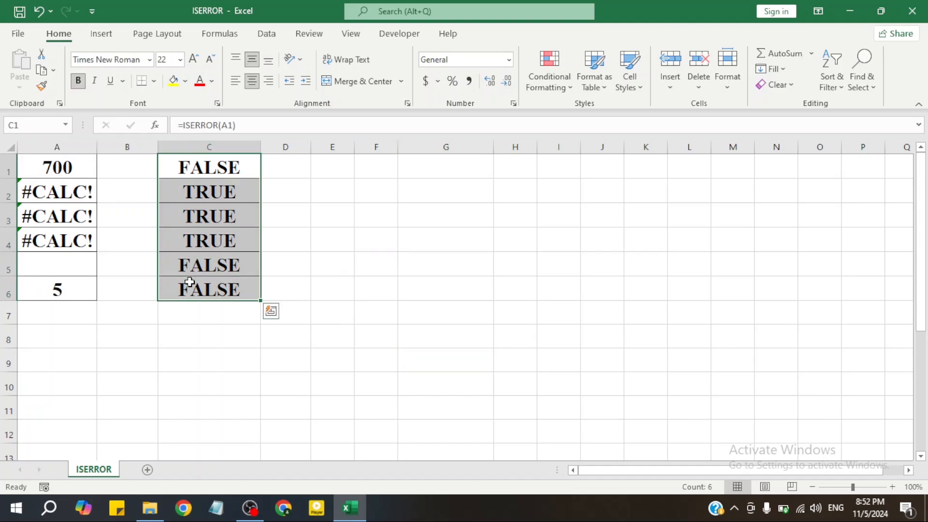
key("Delete")
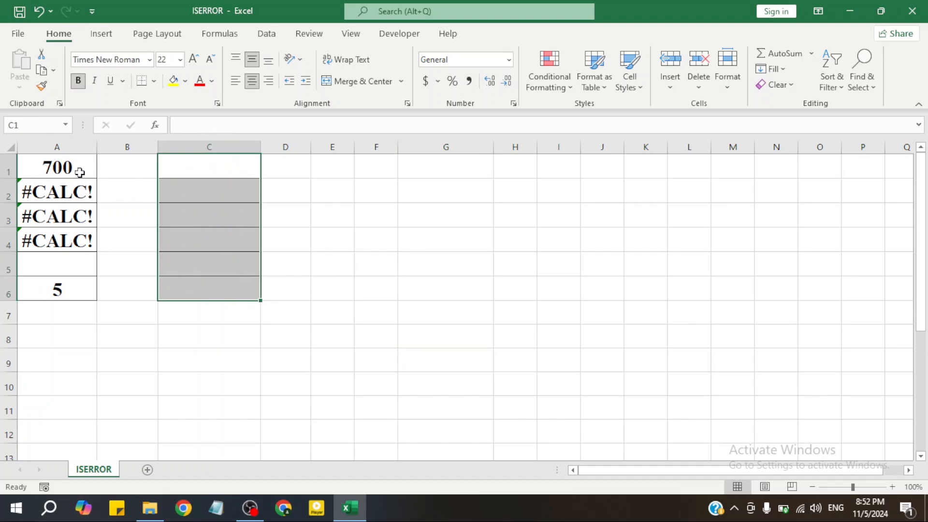
Examine the contents of cells A1 to A4, including the formulas behind the error cells
left_click(77, 170)
left_click(75, 201)
left_click(71, 218)
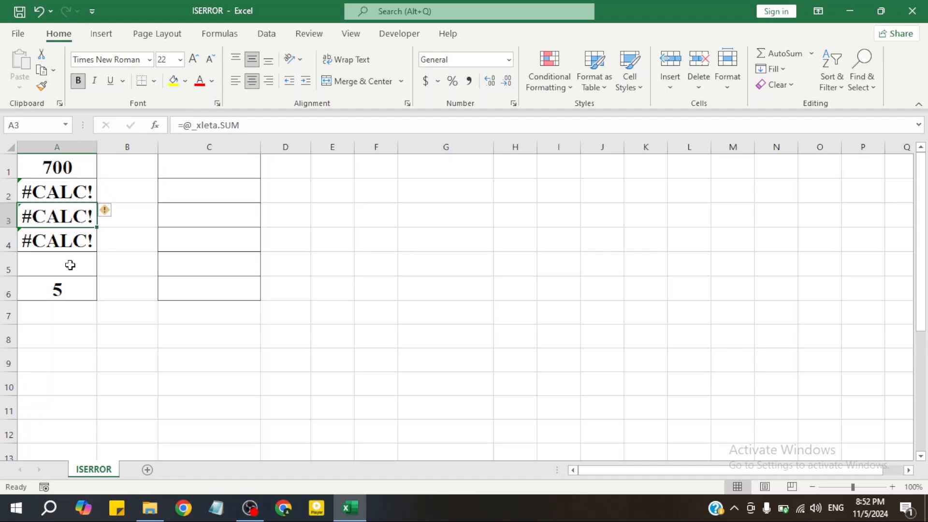
left_click(70, 241)
left_click(78, 193)
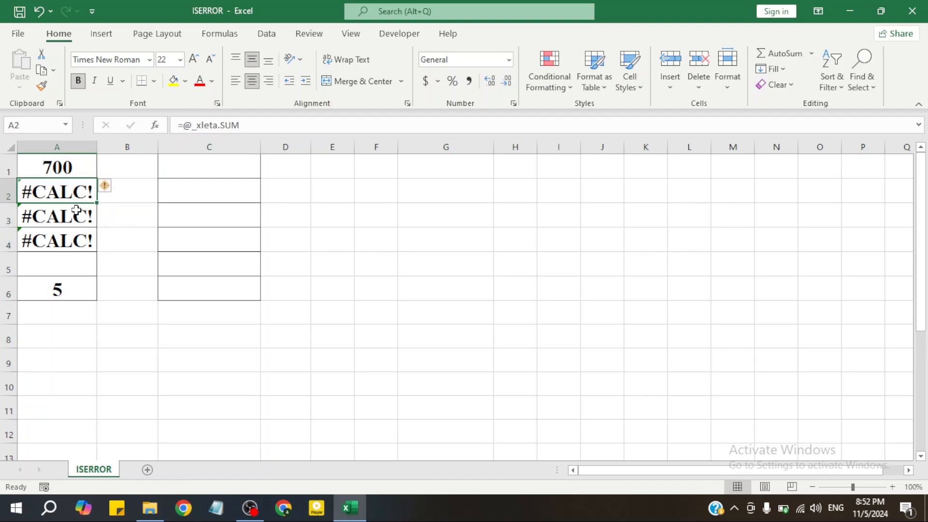
left_click(72, 223)
left_click(67, 244)
left_click(55, 191)
Read the error explanations for the #CALC! cells in column A
left_click(54, 240)
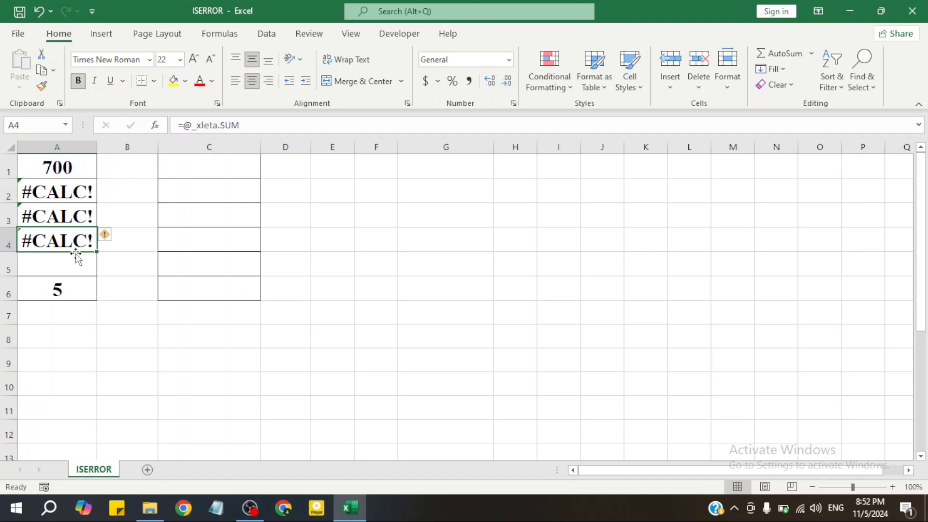
mouse_move(110, 245)
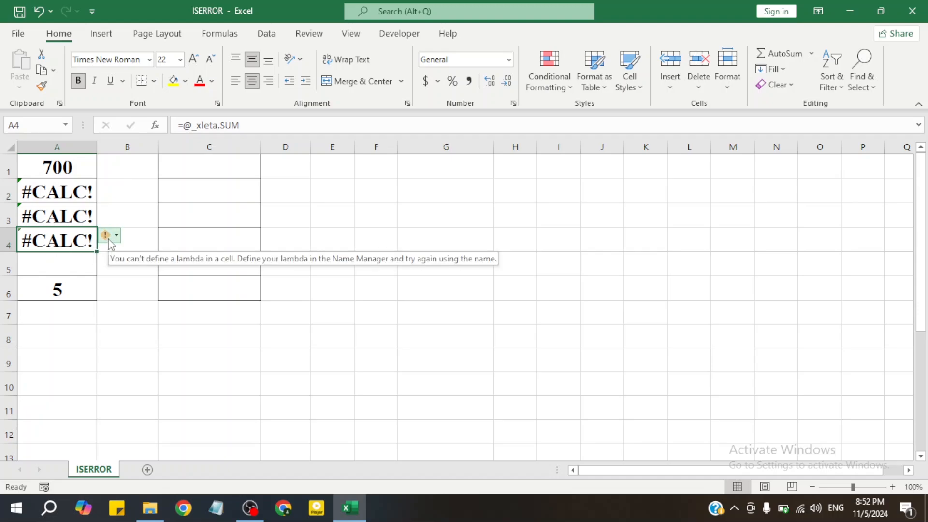
left_click(82, 214)
left_click(62, 190)
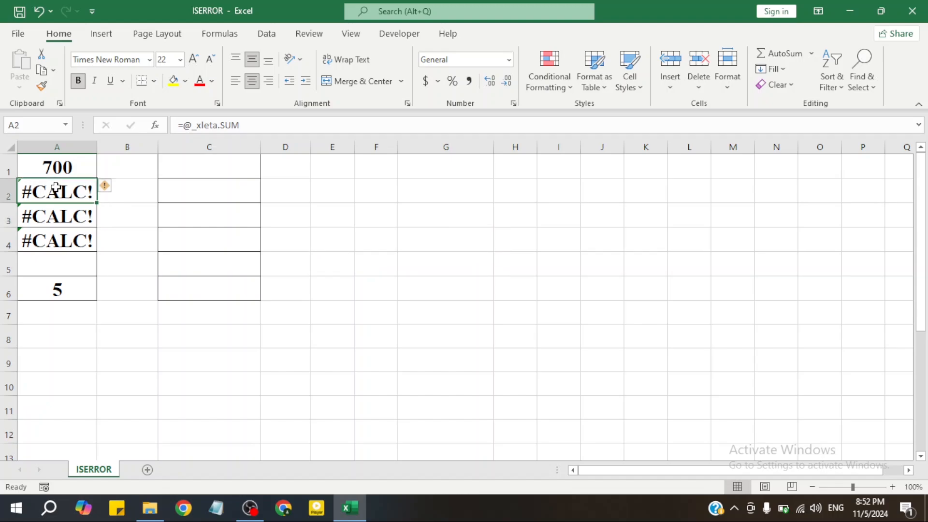
mouse_move(114, 193)
left_click(75, 219)
left_click(58, 245)
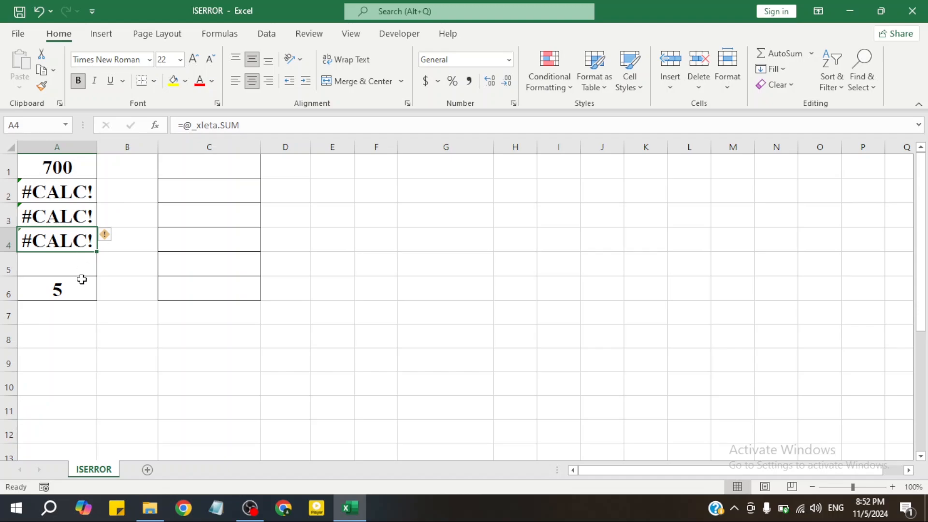
Examine the blank cell A5, the number in A6 and the whole list A1:A6
left_click(75, 261)
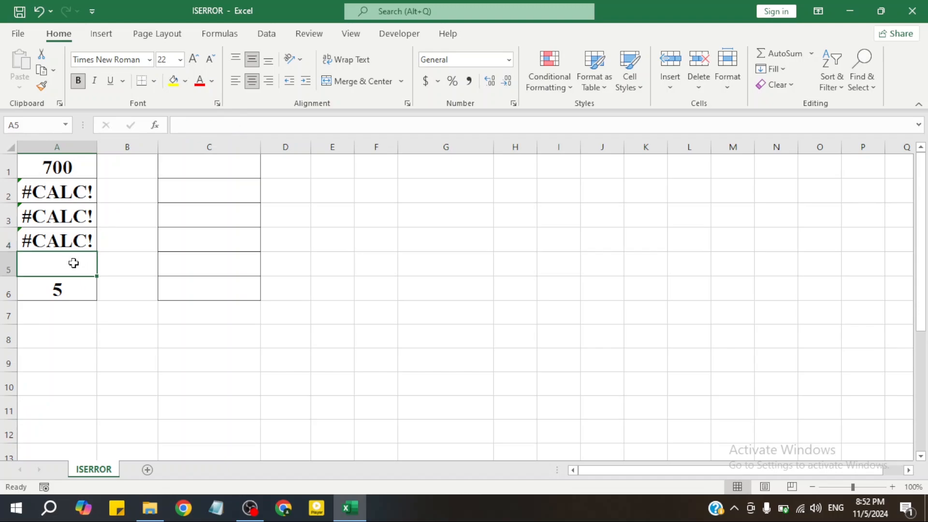
left_click(60, 291)
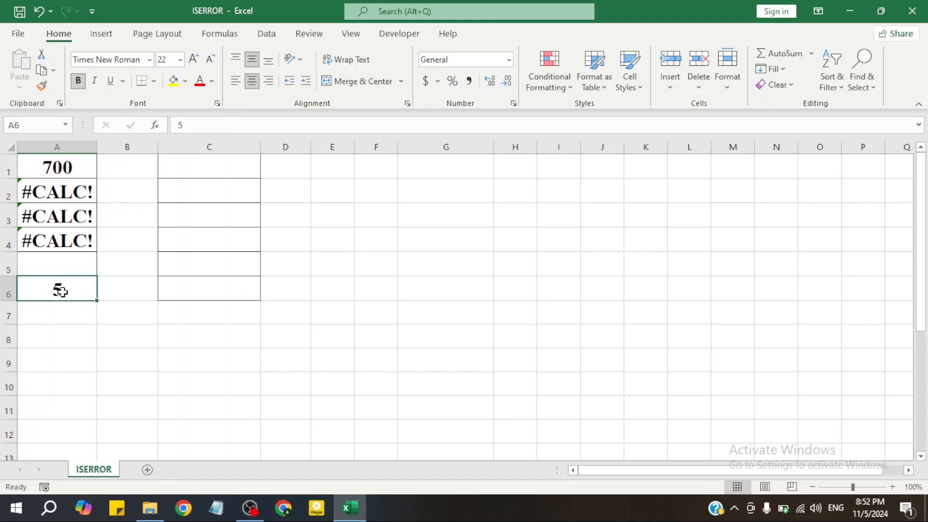
left_click(68, 174)
left_click(71, 261)
left_click_drag(79, 160, 82, 297)
left_click(111, 284)
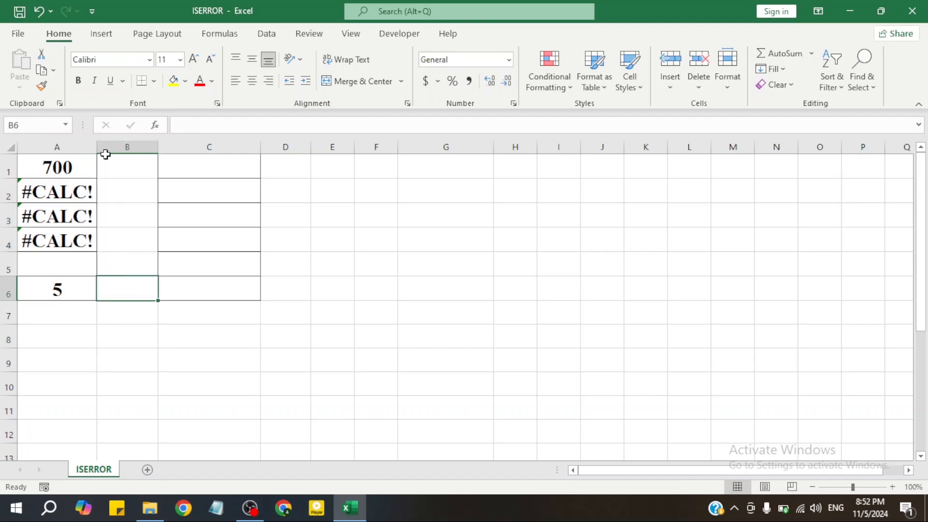
Test the literal value 700 for an error by entering =ISERROR(700) in cell C1, and review the formula
left_click(57, 163)
left_click(204, 165)
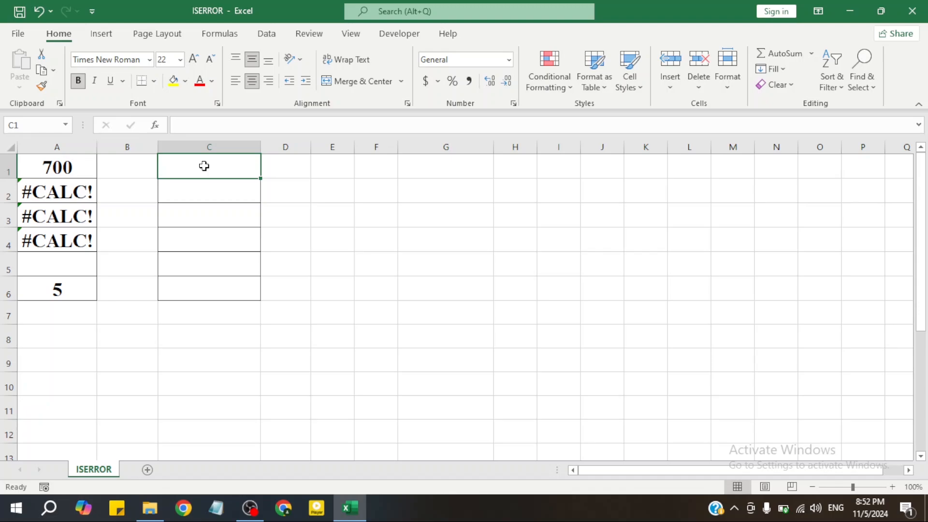
type("=")
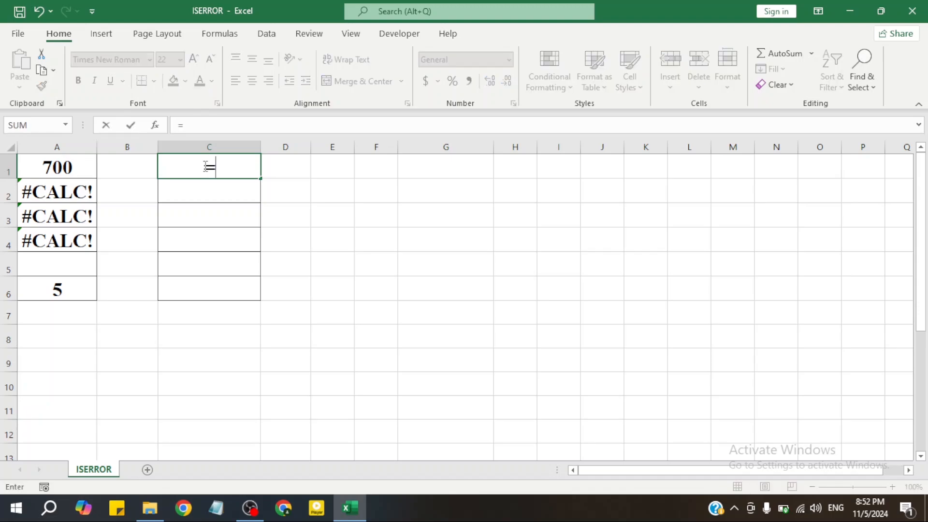
type("ISERR")
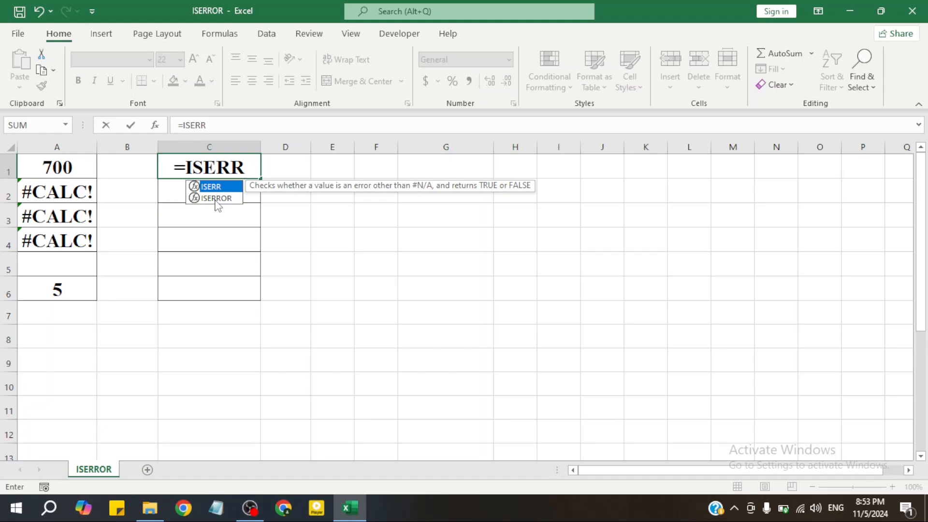
left_click(217, 201)
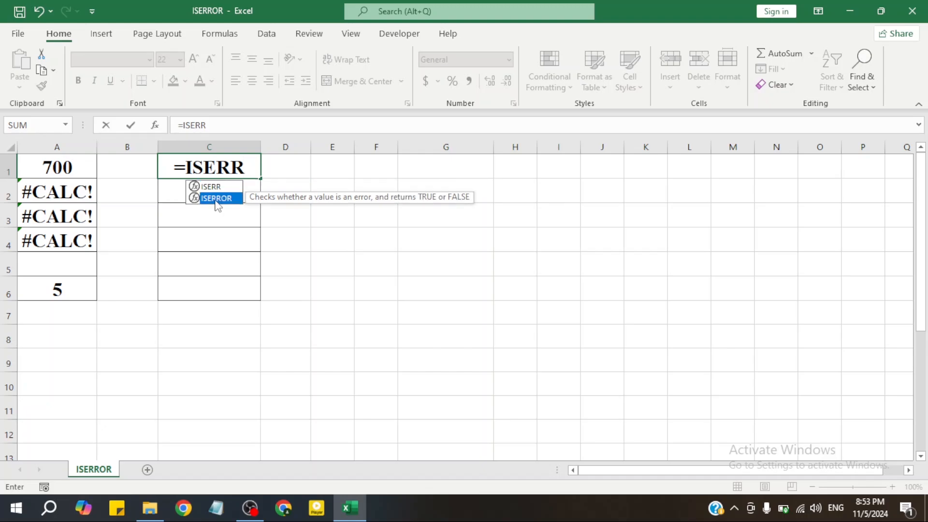
key("Up")
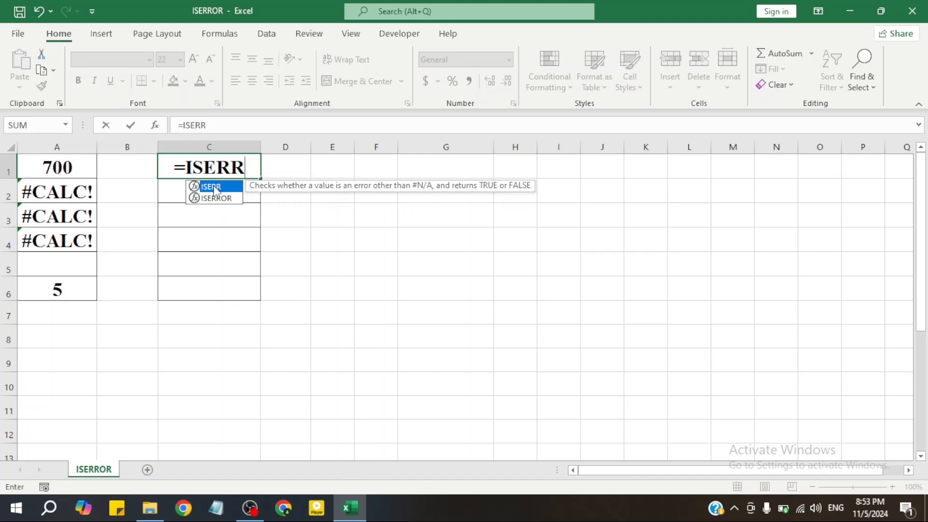
key("Down")
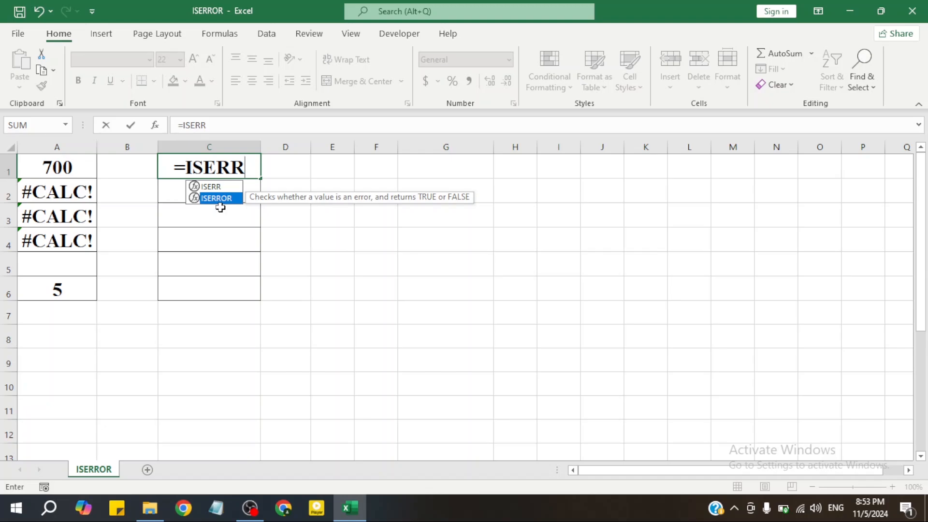
key("Tab")
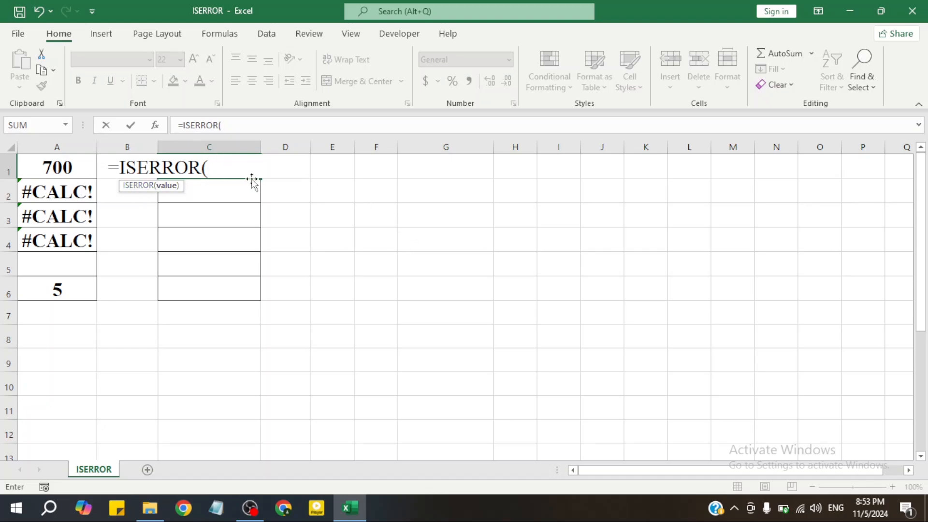
type("700")
type(")")
key("Return")
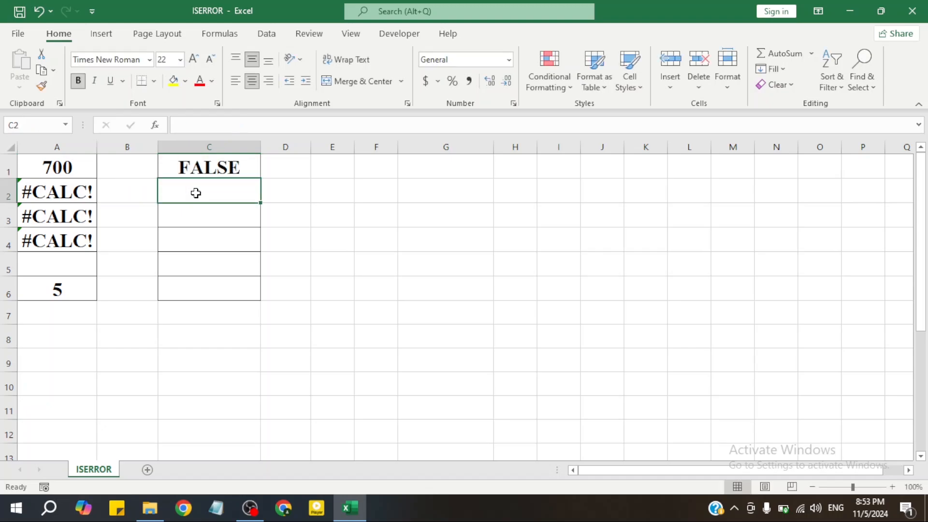
double_click(230, 167)
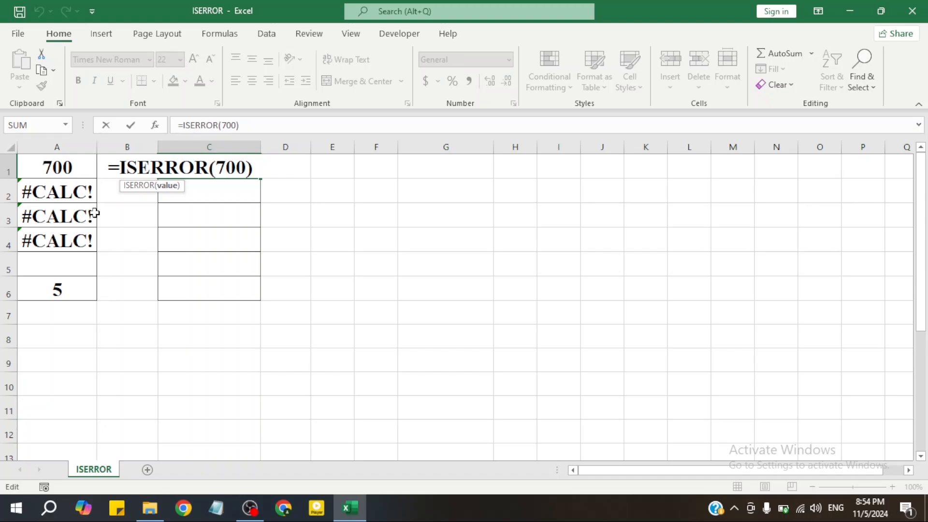
key("Return")
Replace the typed 700 in C1's formula with a reference to cell A1, giving =ISERROR(A1)
left_click(248, 164)
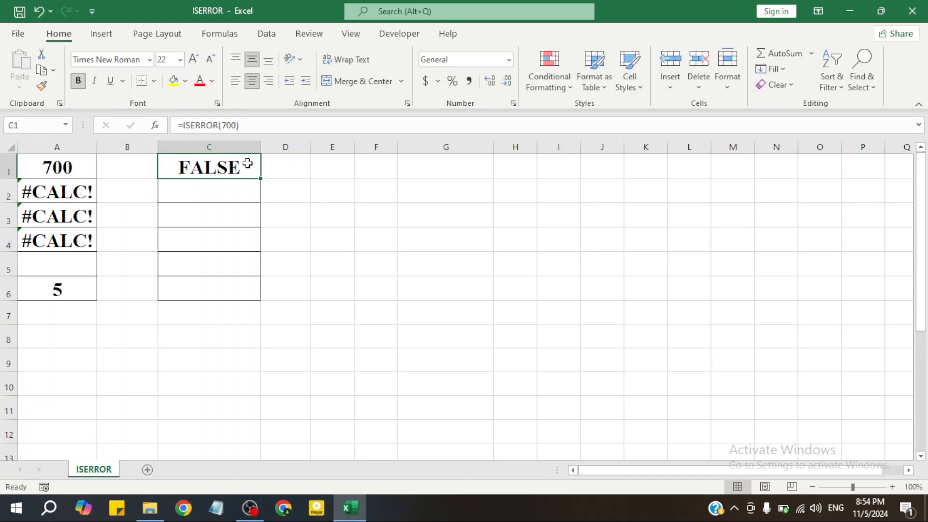
left_click(252, 205)
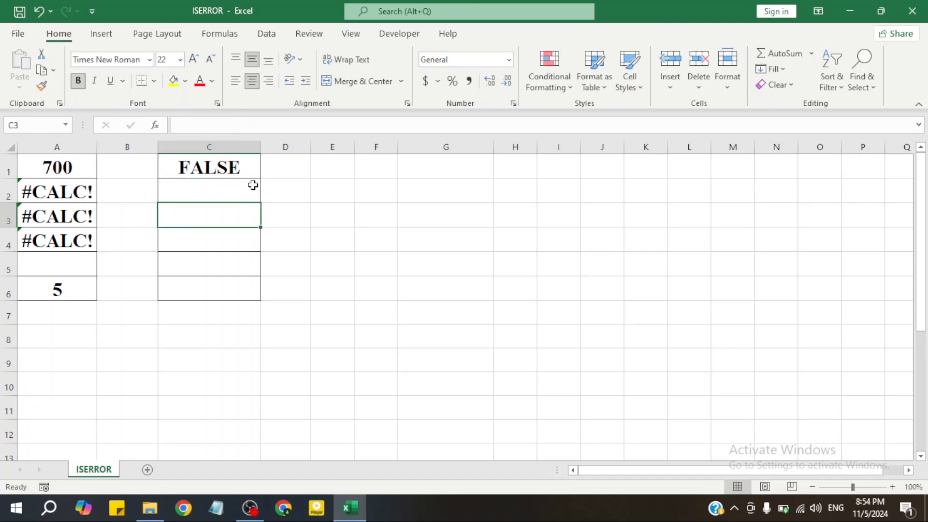
left_click(252, 189)
double_click(246, 168)
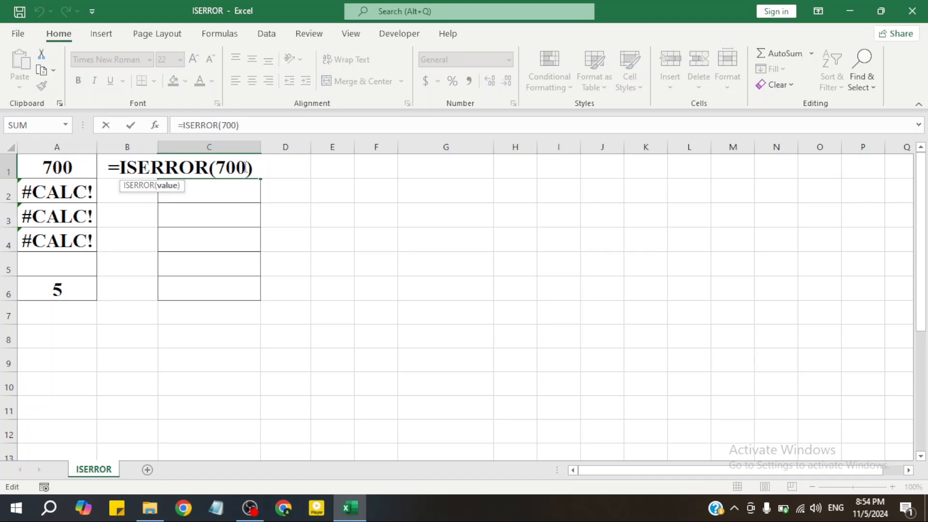
key("BackSpace")
key("BackSpace")
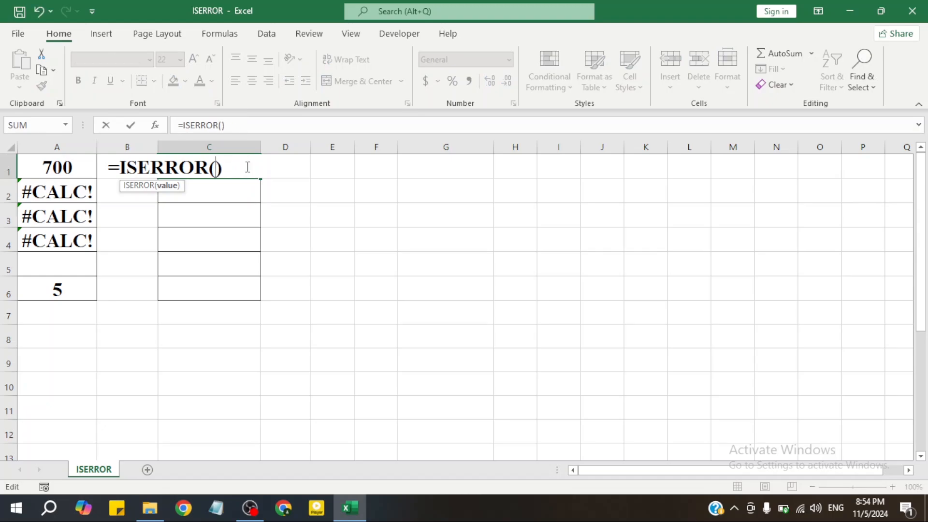
key("Delete")
left_click(54, 167)
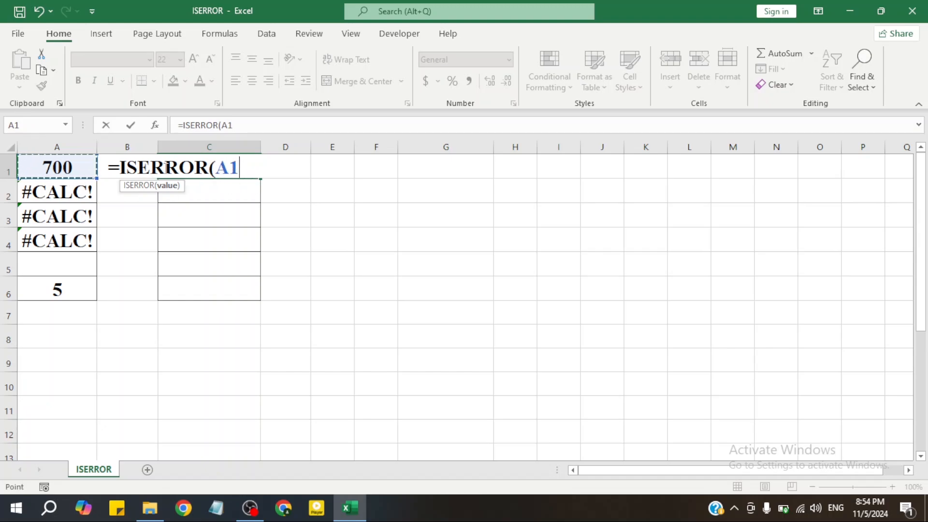
type(")")
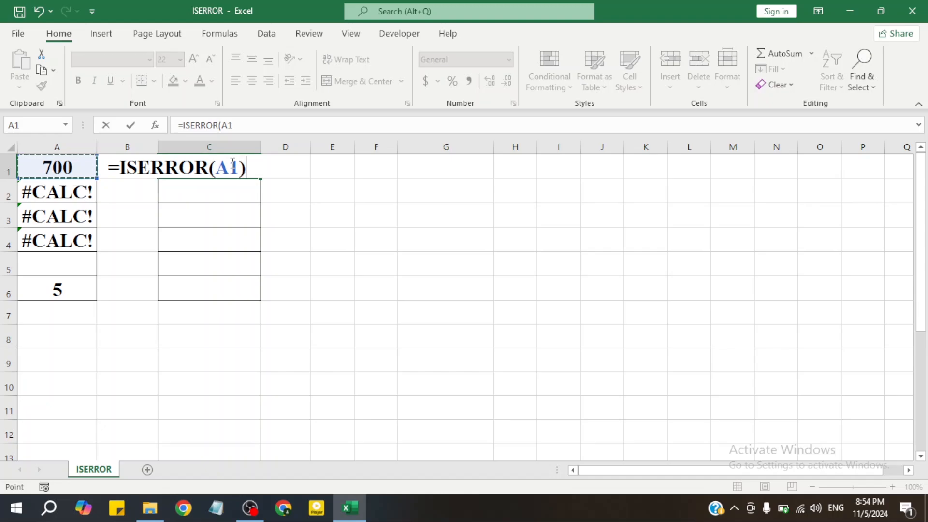
key("Return")
left_click(232, 166)
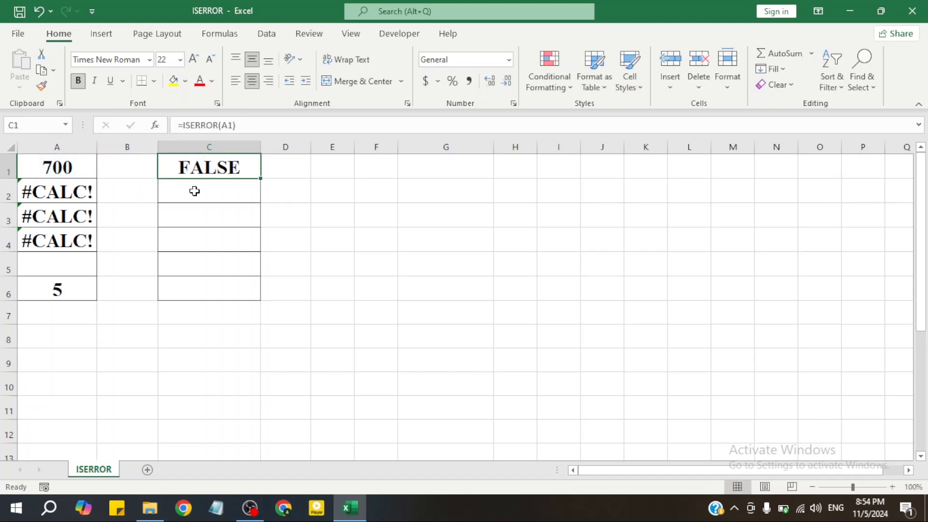
Enter =ISERROR(A2) in cell C2 and compare its result with the error cell in A2
left_click_drag(45, 191, 49, 242)
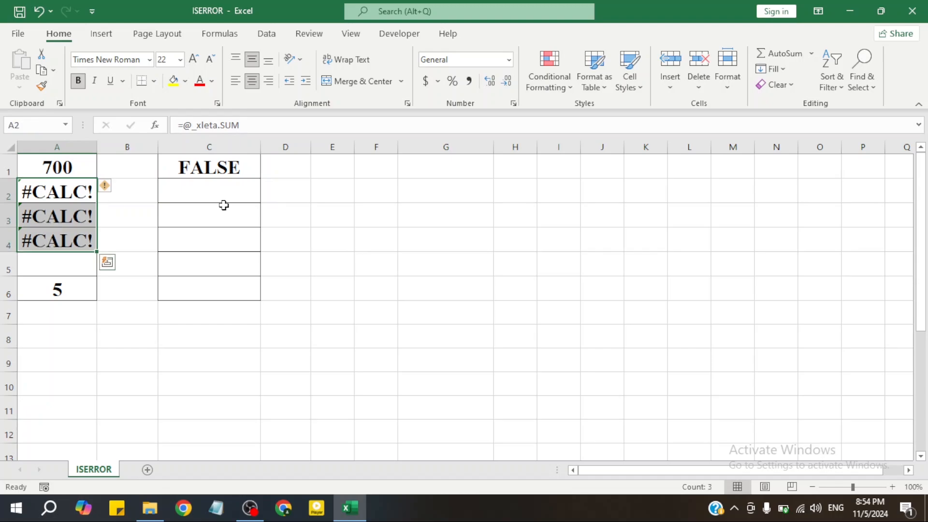
left_click(209, 191)
type("=")
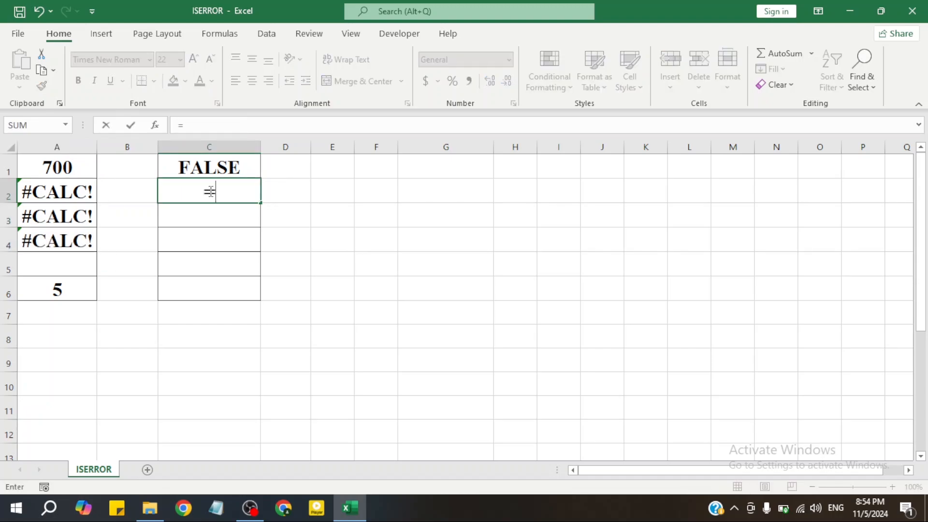
type("ISER")
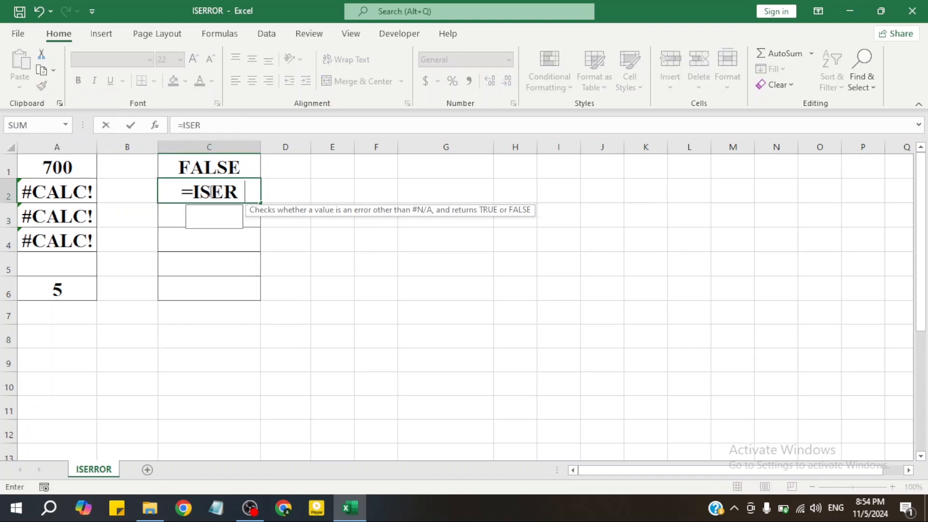
type("ROR")
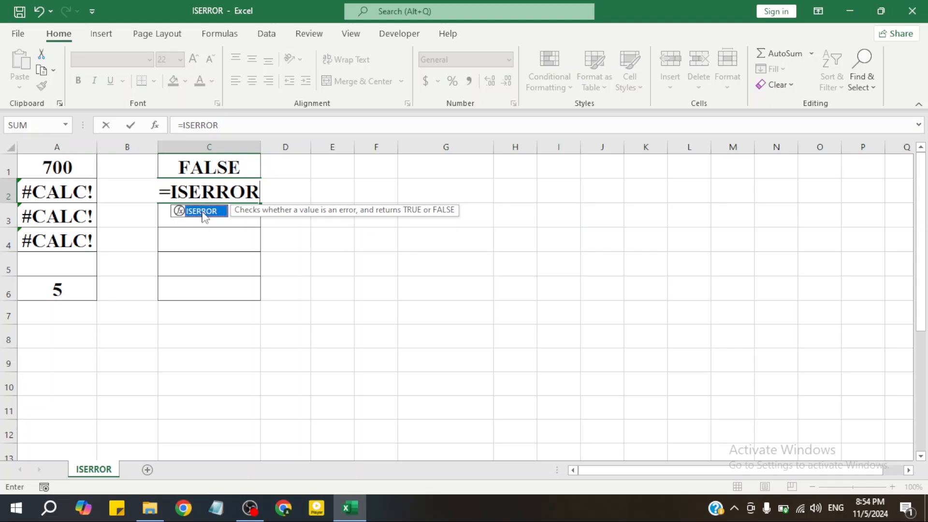
double_click(203, 212)
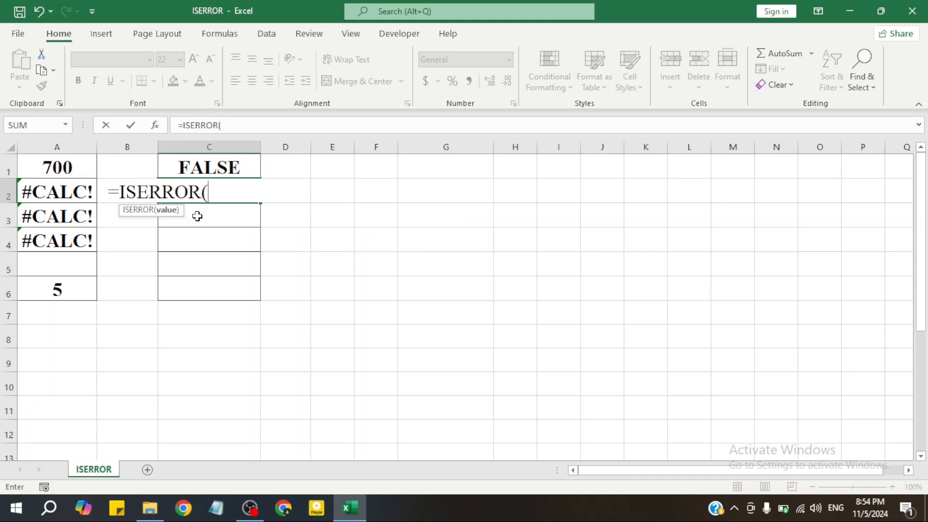
left_click(57, 192)
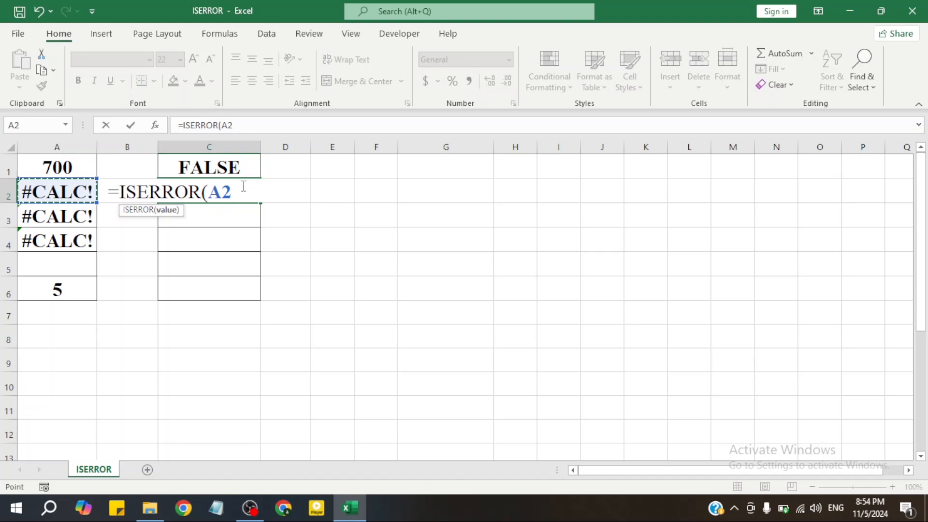
type(")")
key("ctrl+Return")
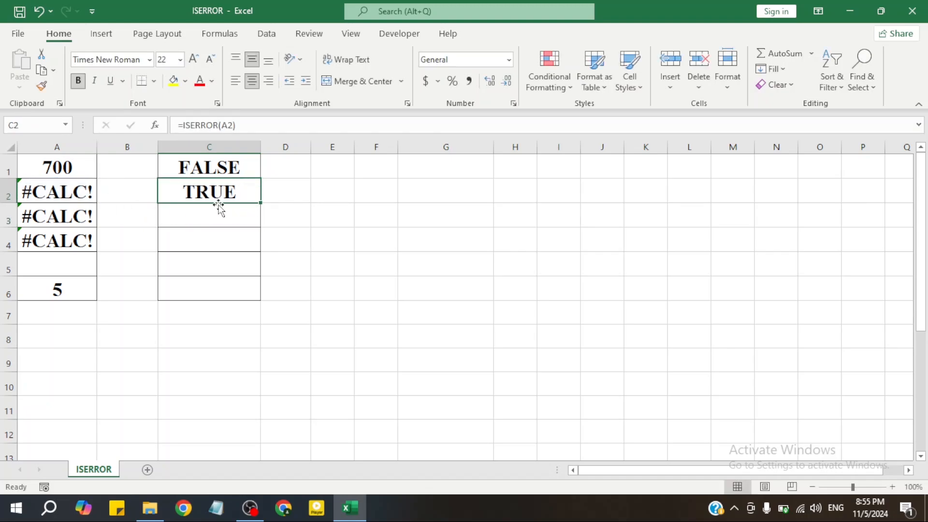
left_click(92, 191)
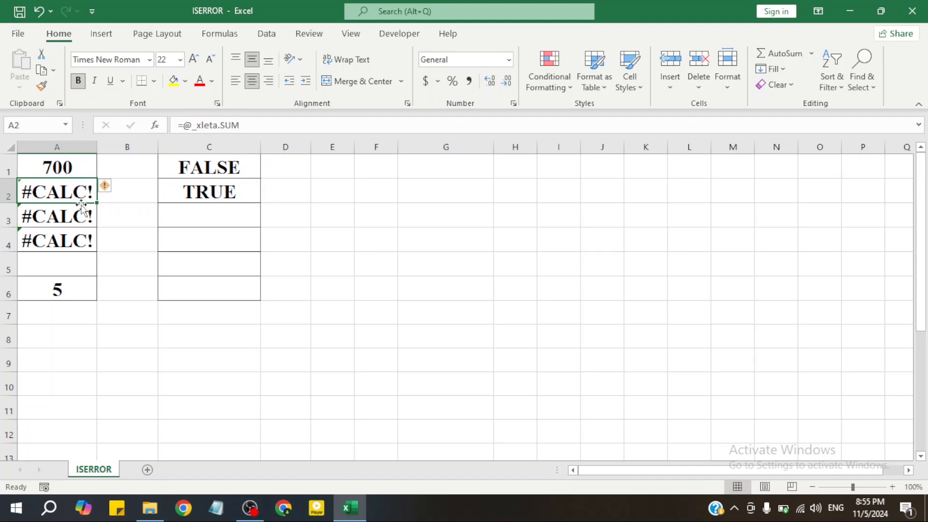
left_click(64, 208)
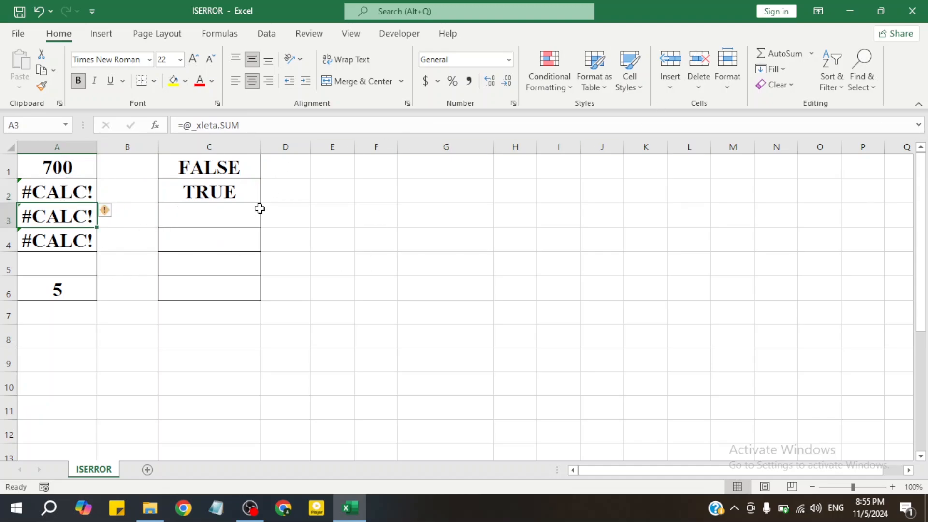
left_click(235, 195)
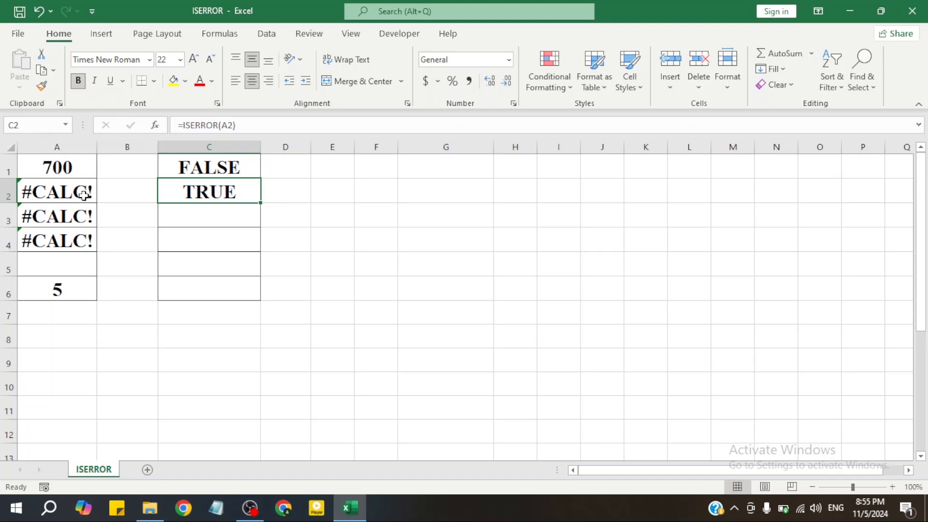
left_click(124, 198)
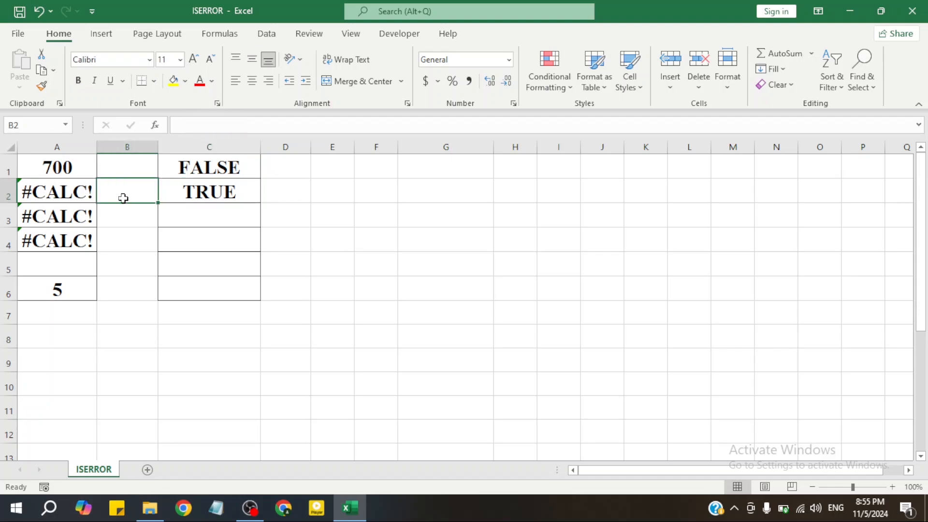
left_click(193, 190)
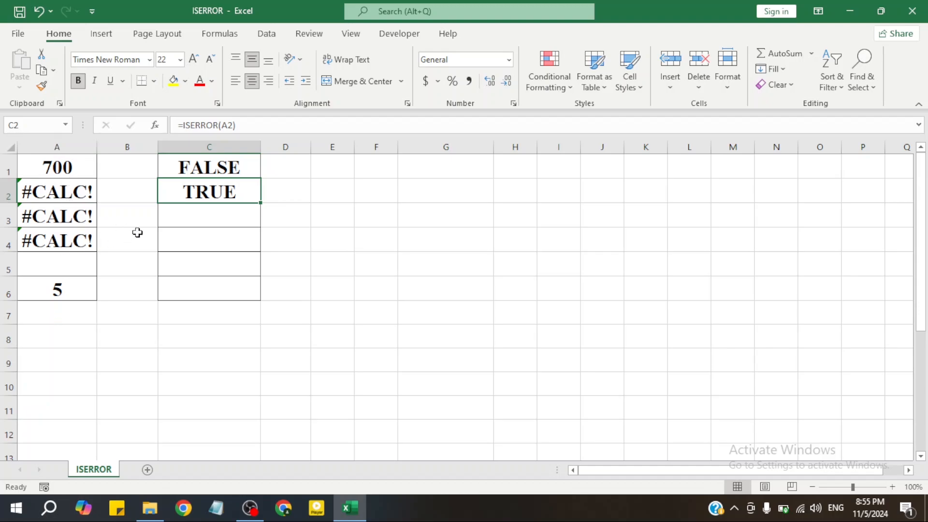
Enter =ISERROR(A3) in cell C3 to test the value in A3 for an error
left_click(192, 220)
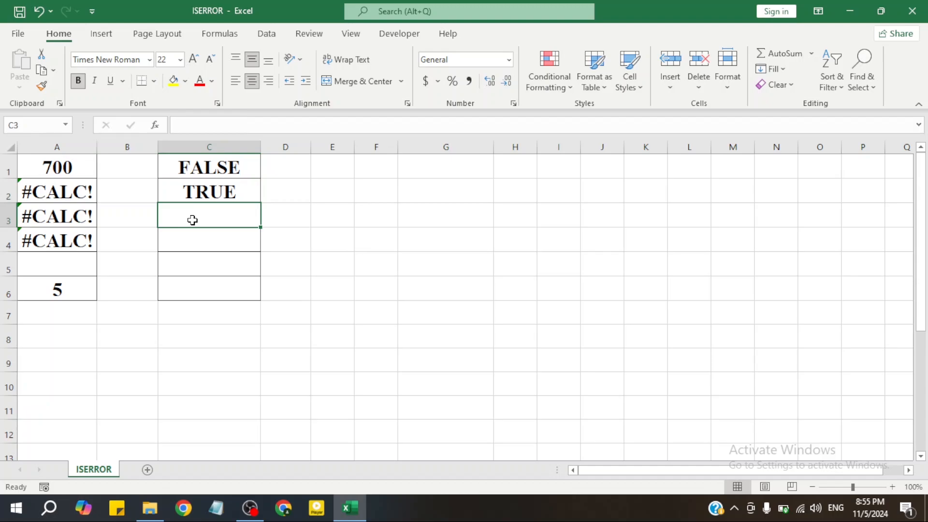
type("=I")
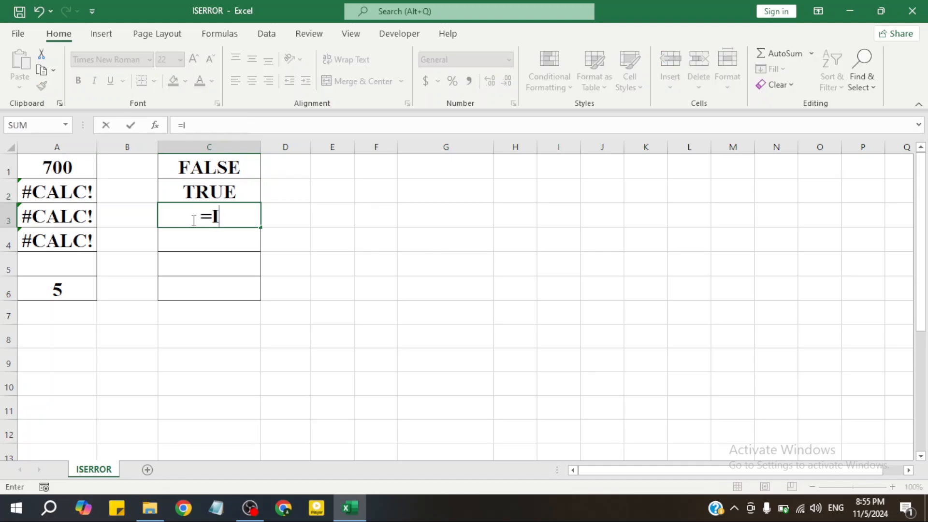
type("SERROR")
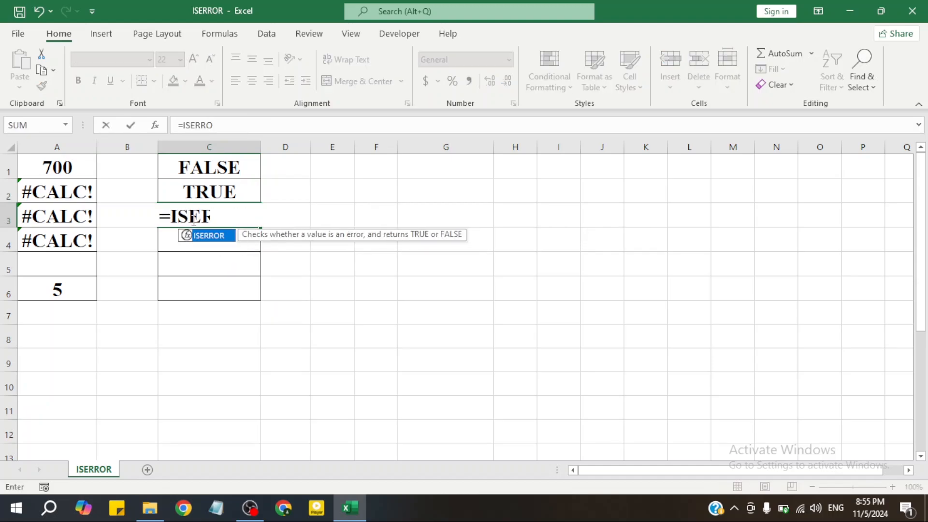
double_click(192, 235)
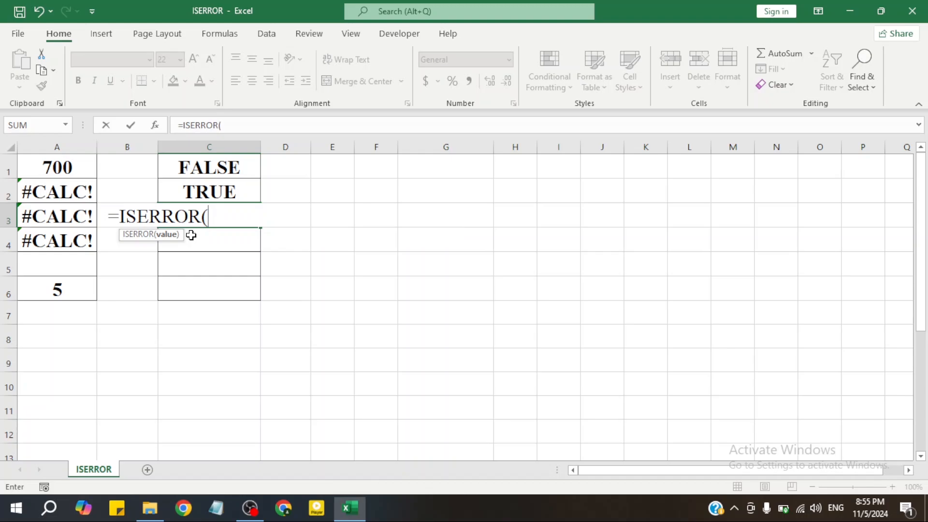
left_click(58, 218)
type(")")
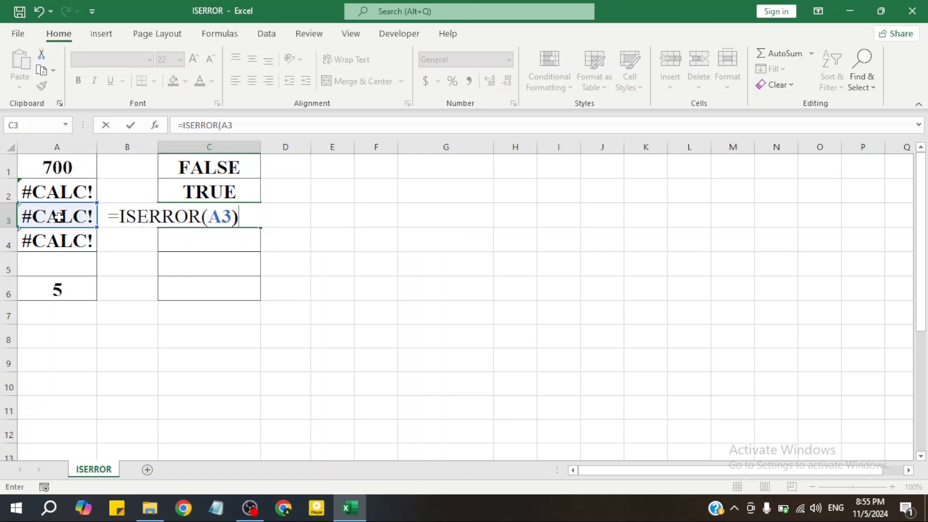
key("Return")
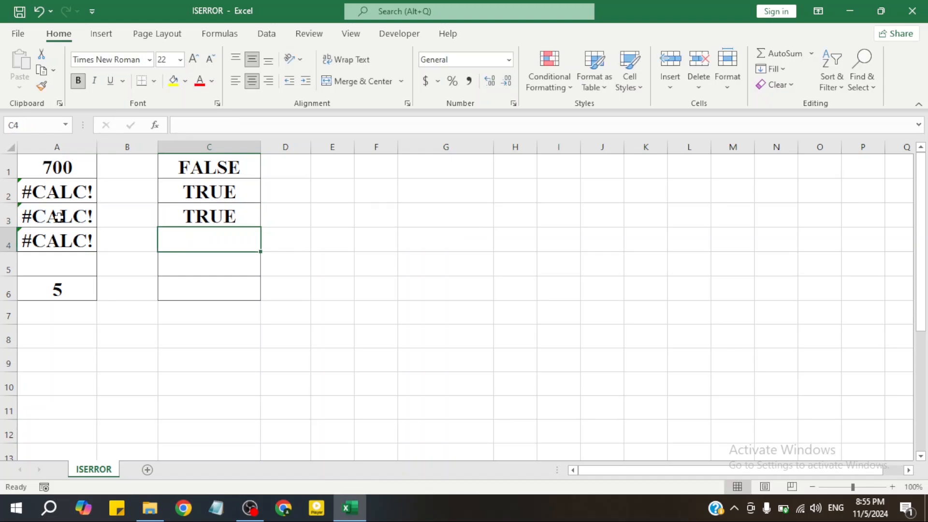
left_click(218, 216)
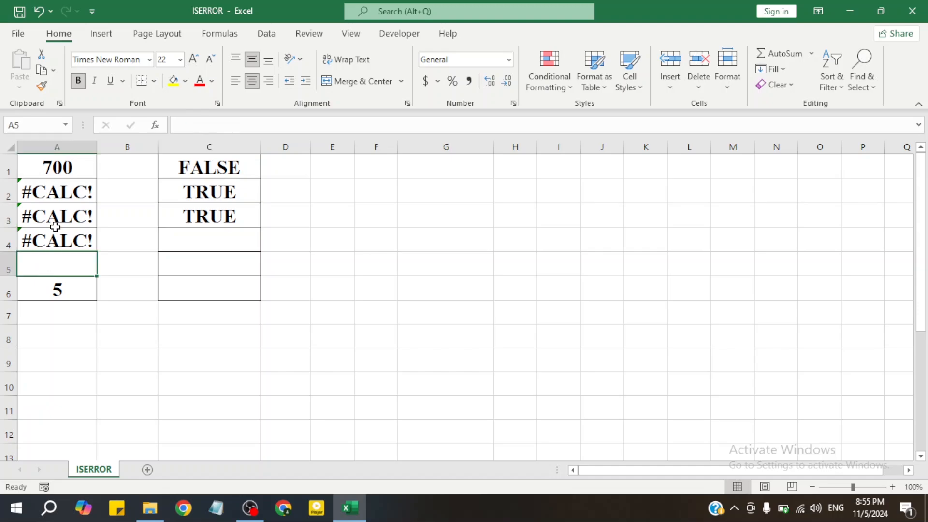
Enter =ISERROR(A5) in cell C5 to test the blank cell A5 for an error
left_click_drag(56, 193, 76, 254)
left_click(104, 262)
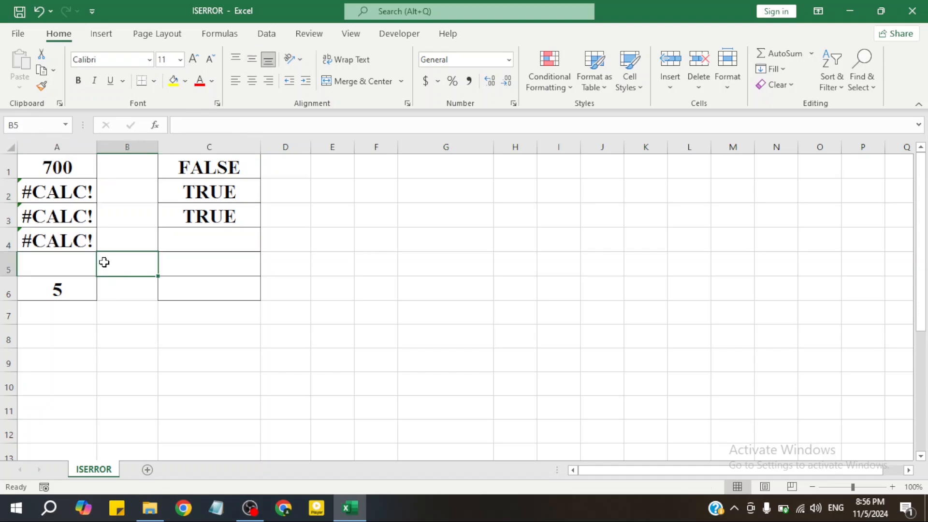
left_click(49, 264)
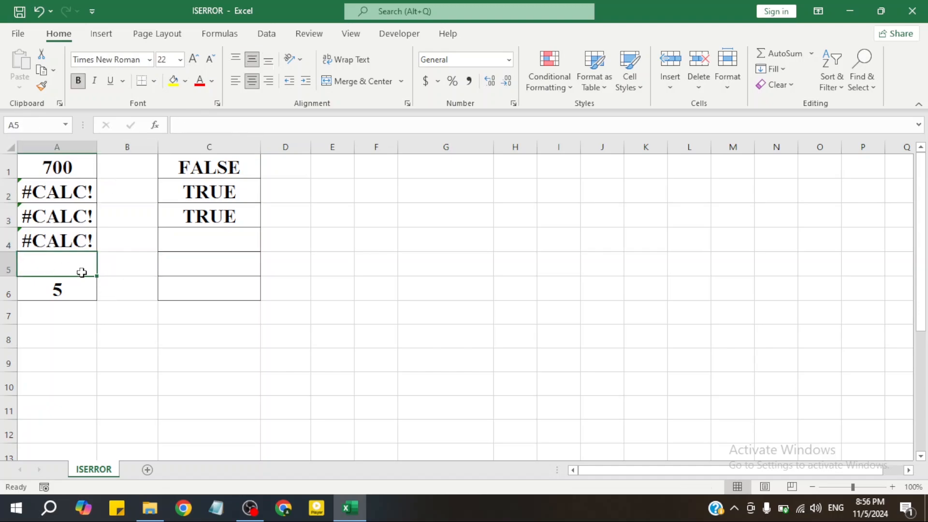
left_click(210, 262)
type("=")
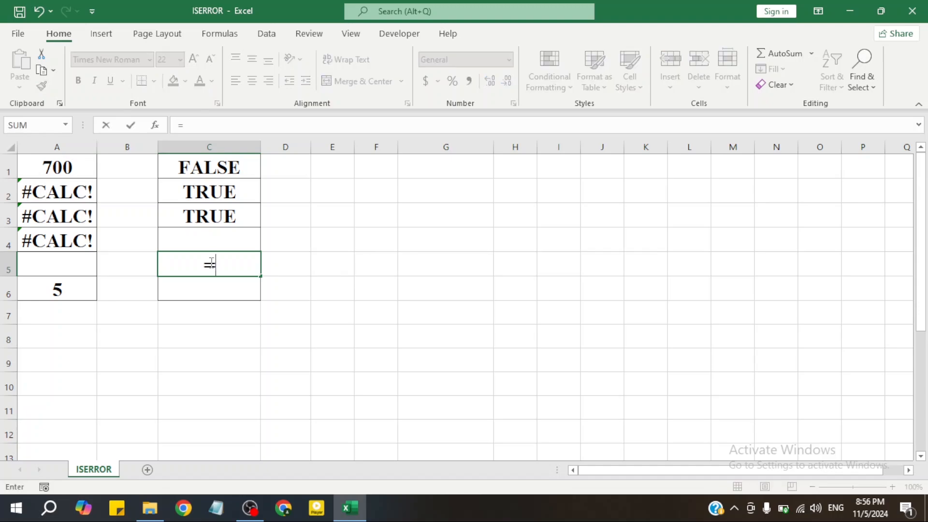
type("ISERROR")
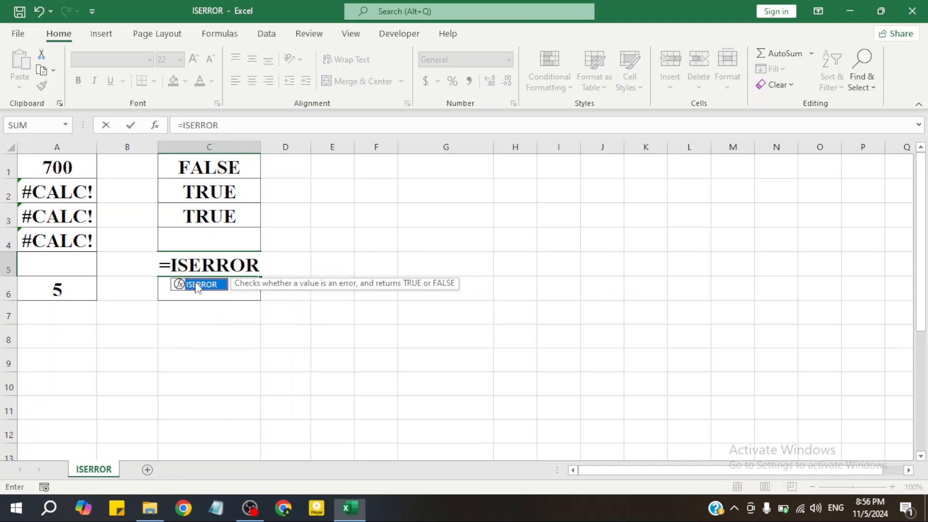
double_click(197, 284)
left_click(82, 261)
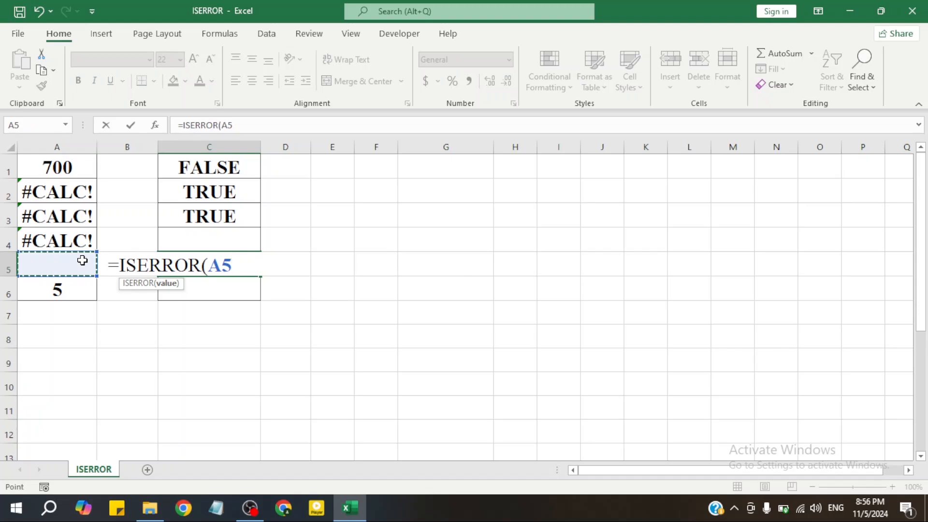
type(")")
key("Return")
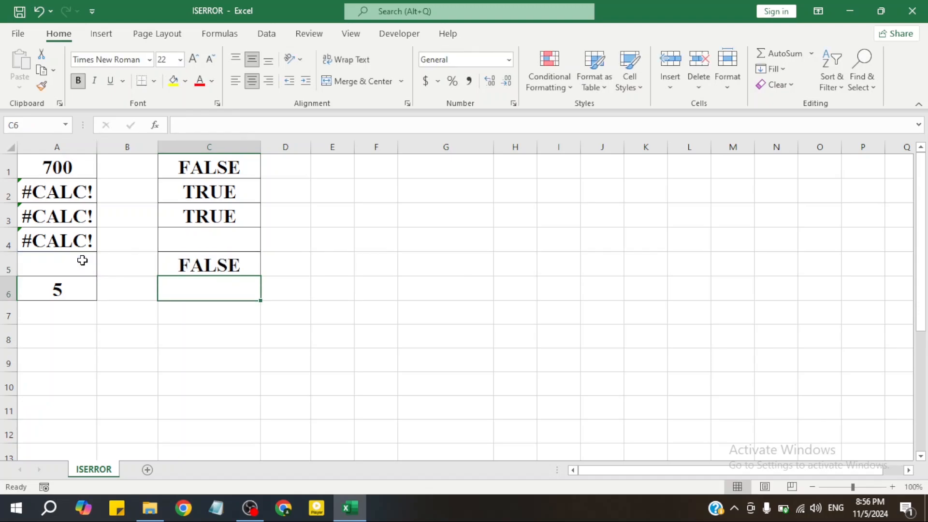
Compare the result in C5 with blank cell A5 and the error cells A2:A4
left_click(234, 261)
left_click(72, 267)
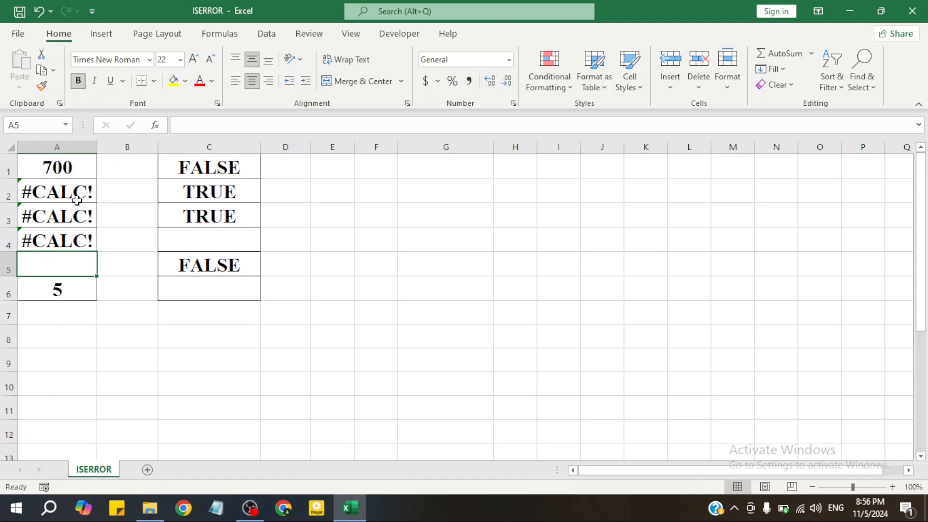
left_click_drag(77, 201, 82, 240)
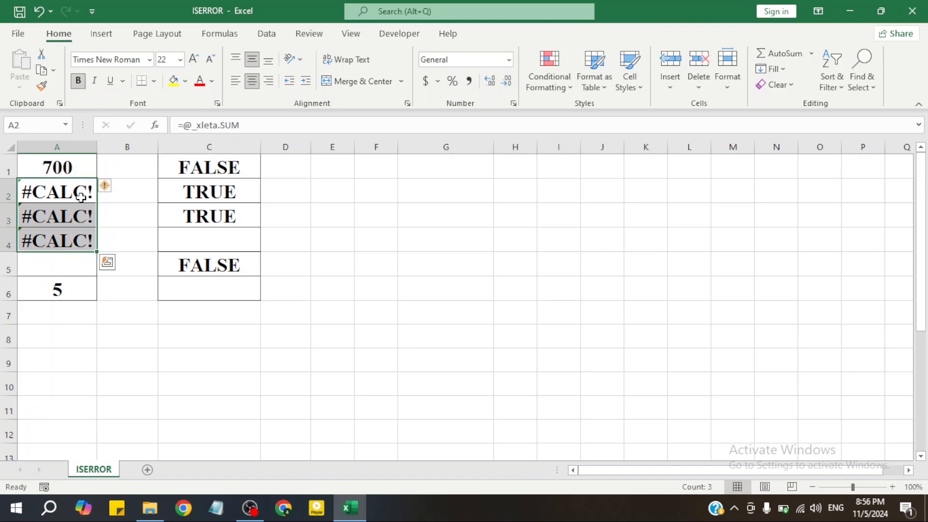
left_click(82, 268)
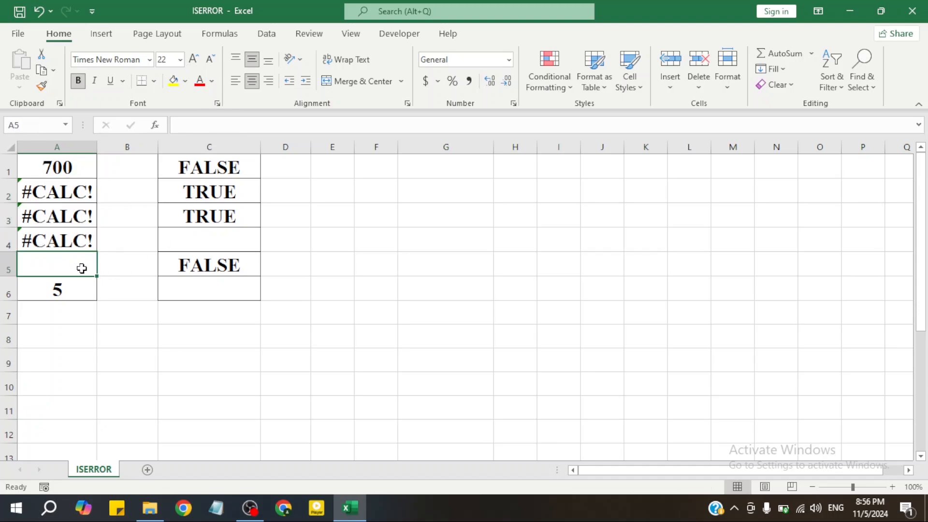
Enter =ISERROR(A6) in cell C6 to test the number in A6, and review the formula in C5
left_click(77, 288)
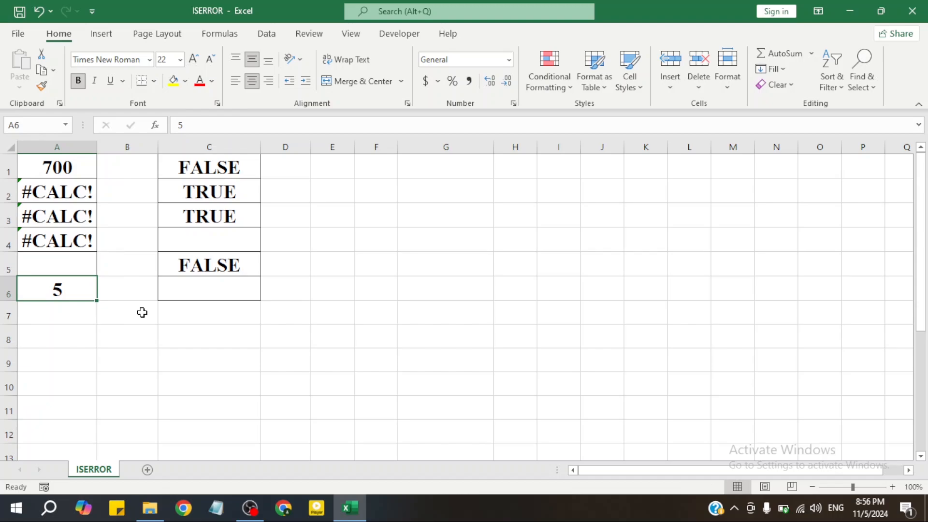
left_click(225, 289)
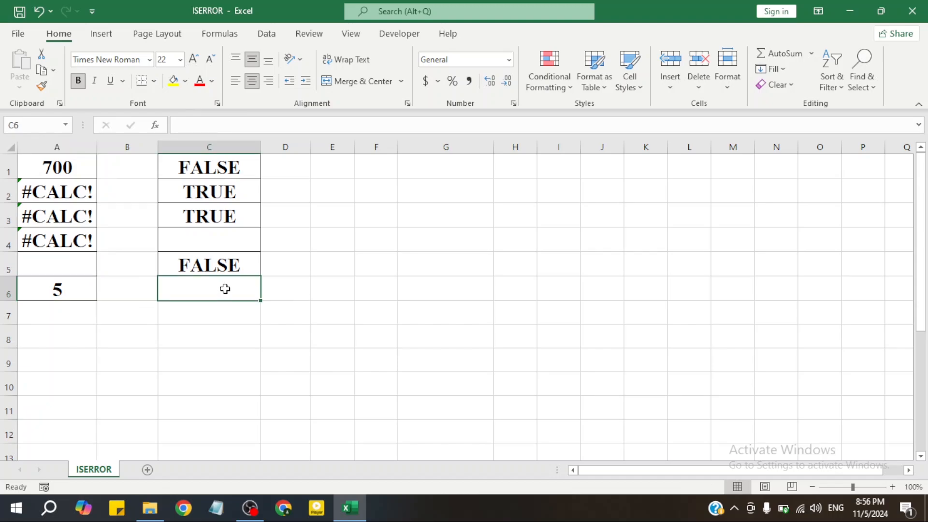
type("=ISERRO")
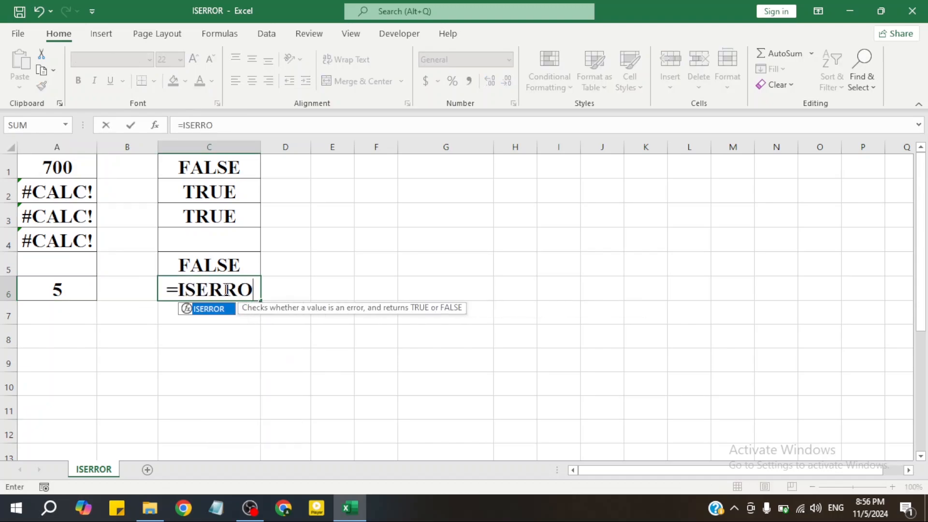
type("R")
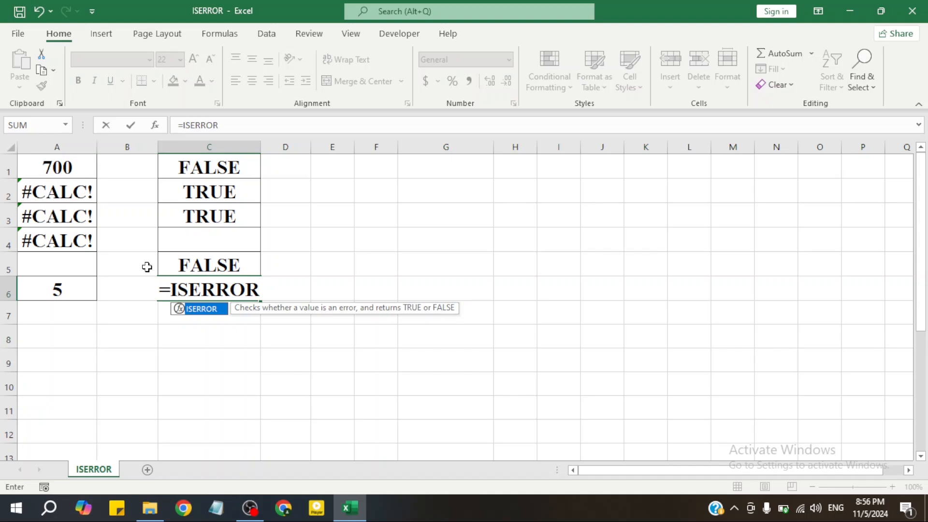
double_click(202, 310)
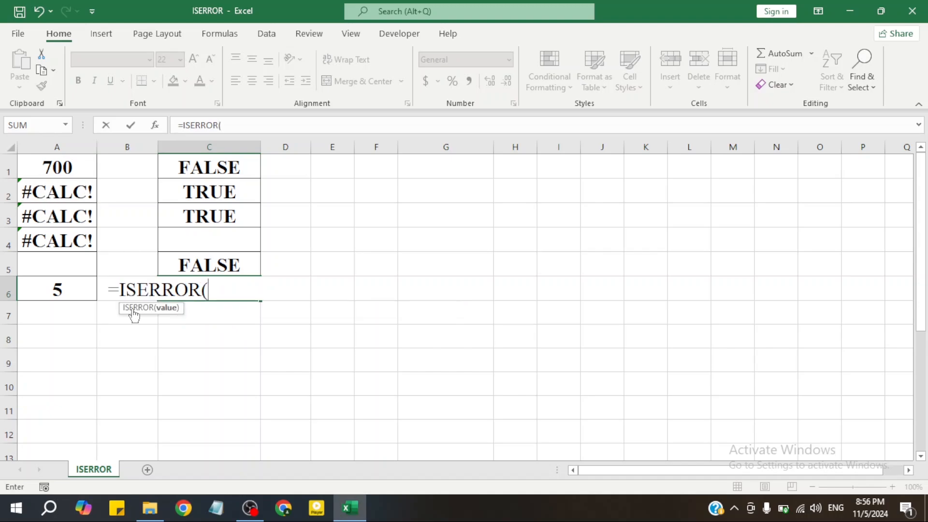
left_click(70, 290)
type(")")
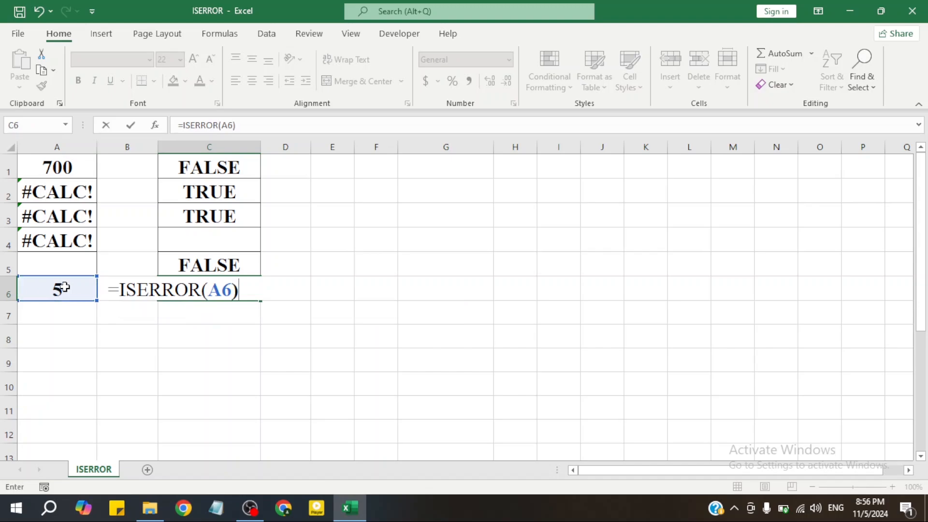
key("Return")
left_click(213, 274)
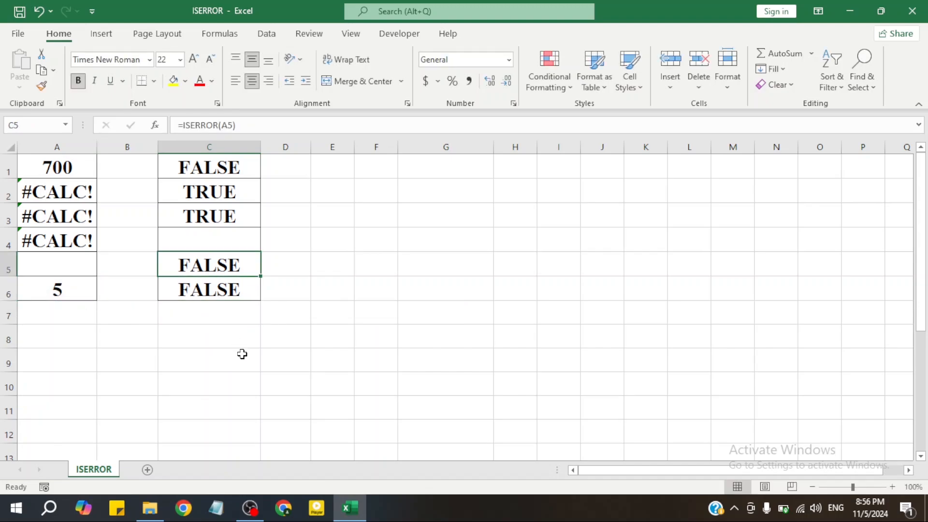